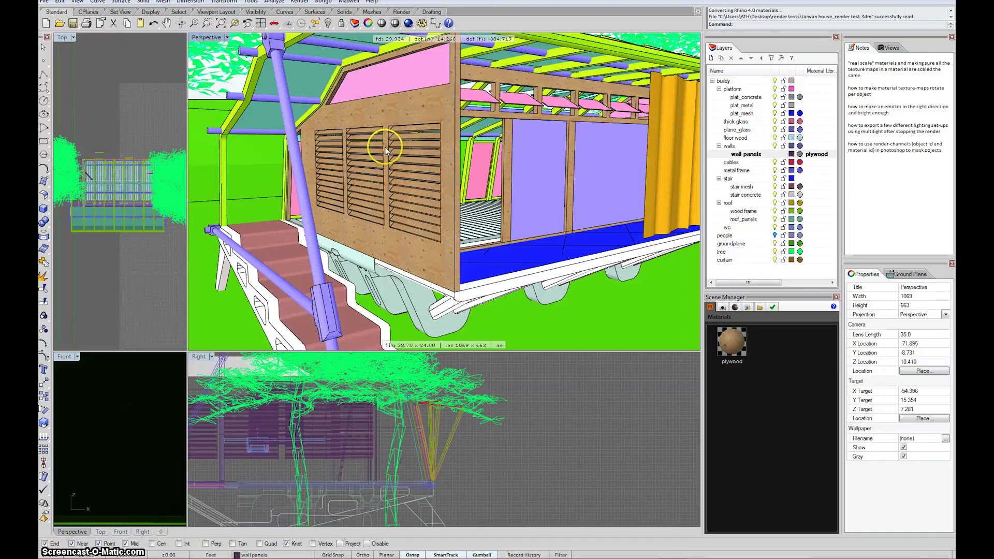
shift+right_drag(451, 169, 440, 170)
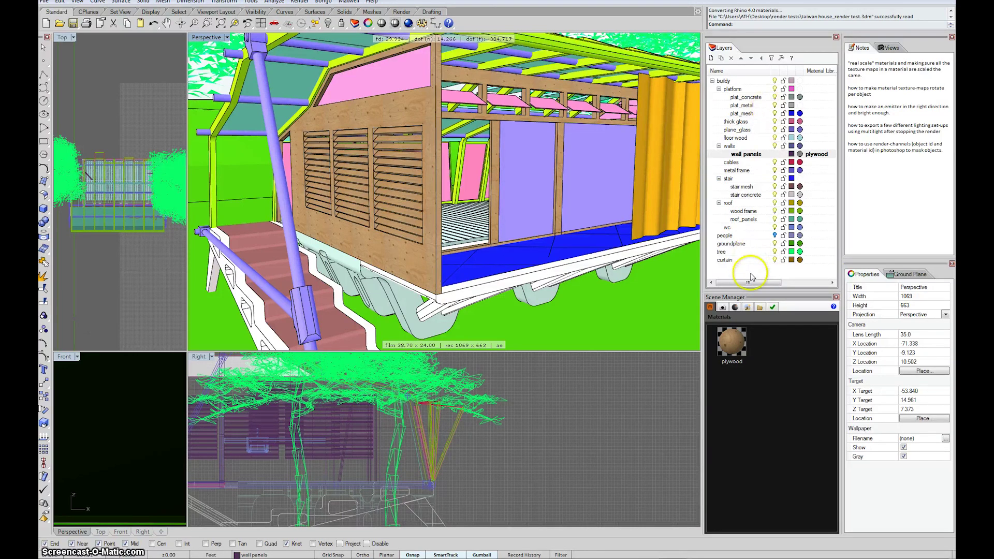
mouse_move(751, 282)
mouse_down()
mouse_move(787, 283)
mouse_move(752, 283)
mouse_up()
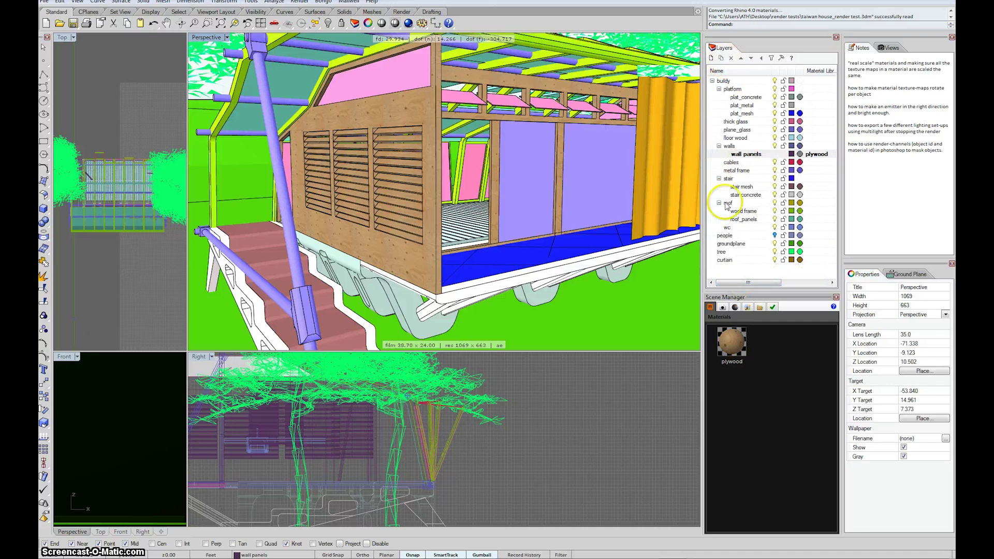
click(809, 151)
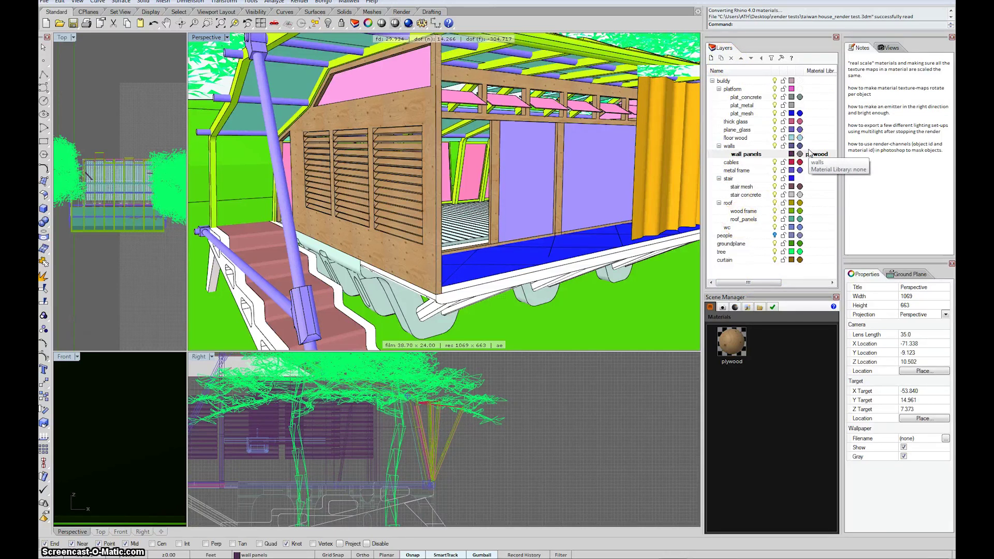
click(535, 158)
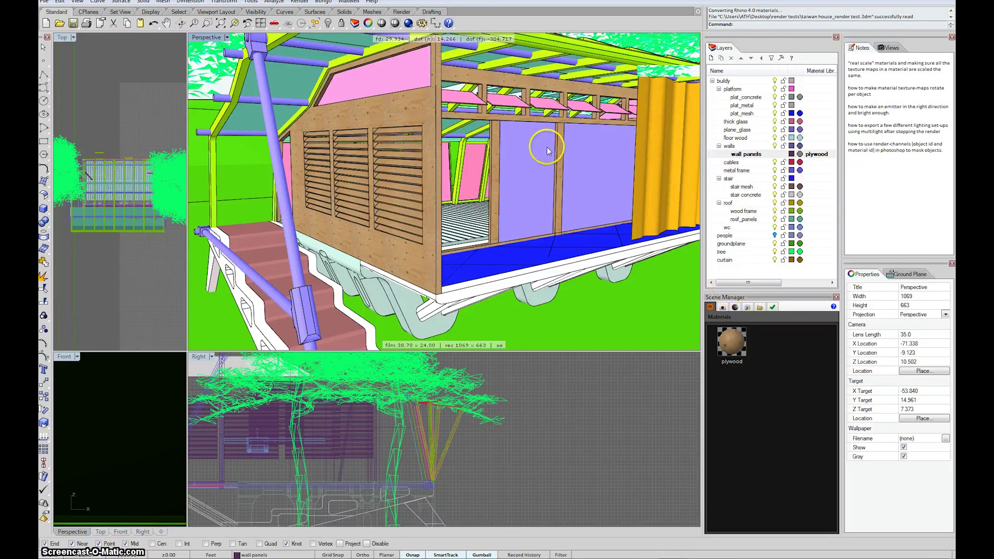
right_drag(545, 146, 538, 150)
Create a new layer named lights.
right_click(728, 273)
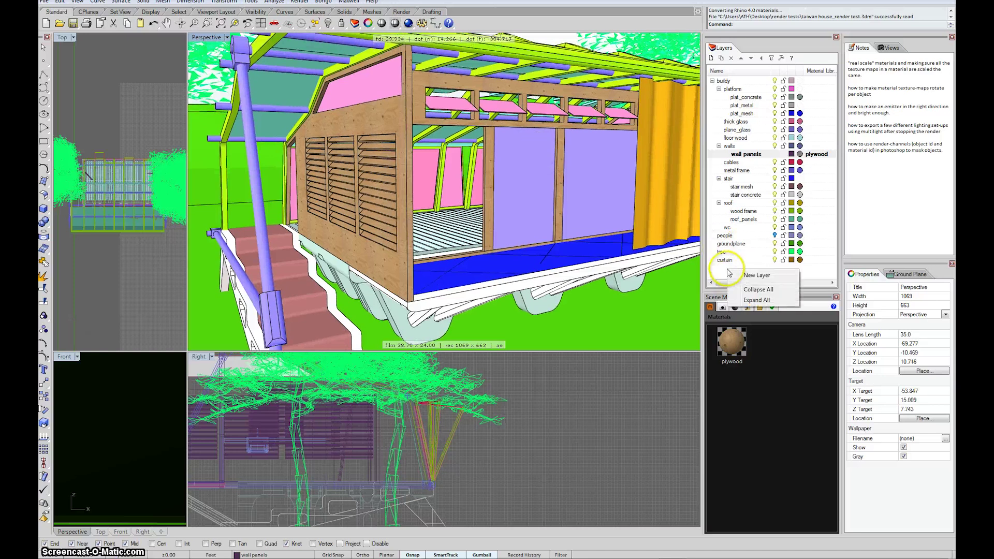
click(757, 275)
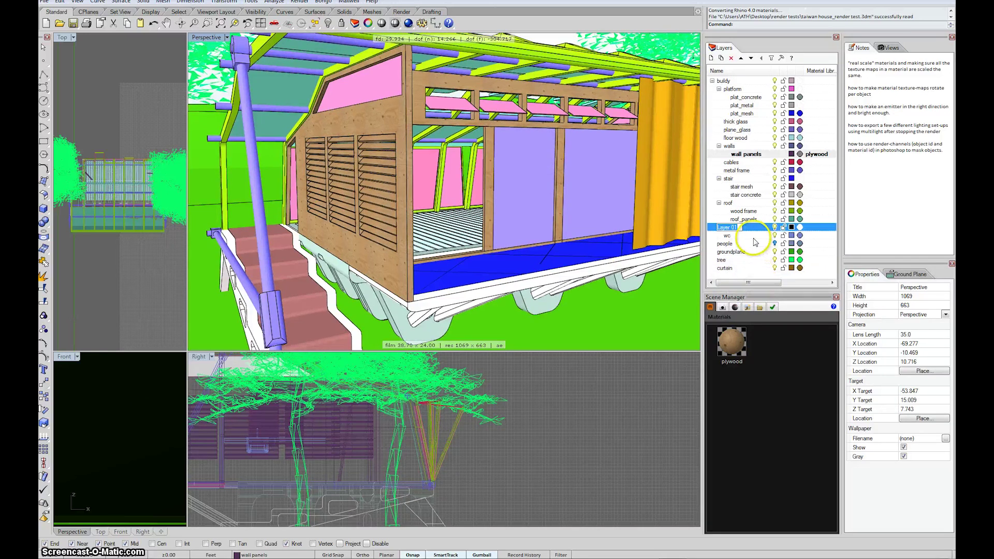
key(BackSpace)
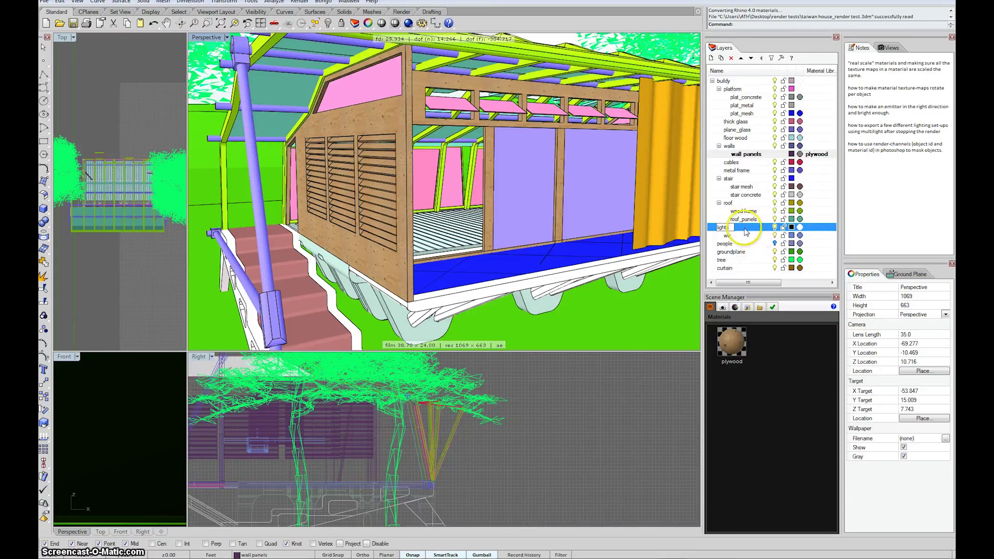
key(Return)
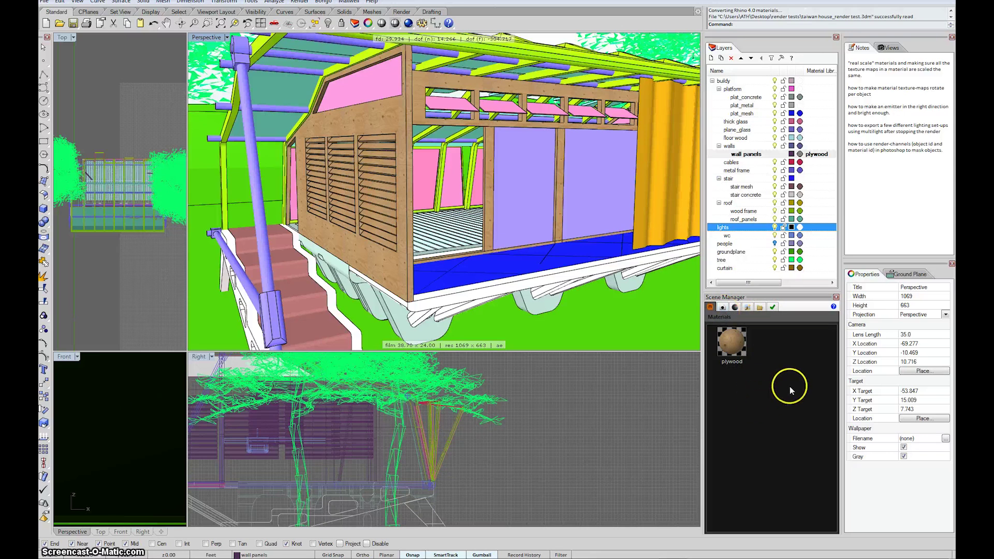
Create a new emitter material and open its Emitter component in the Material Editor.
right_click(773, 362)
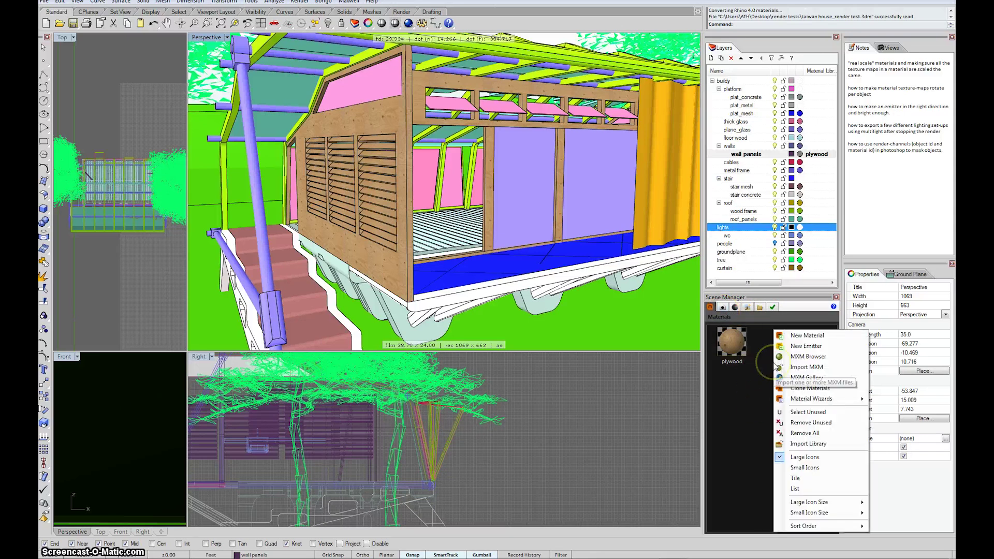
click(810, 347)
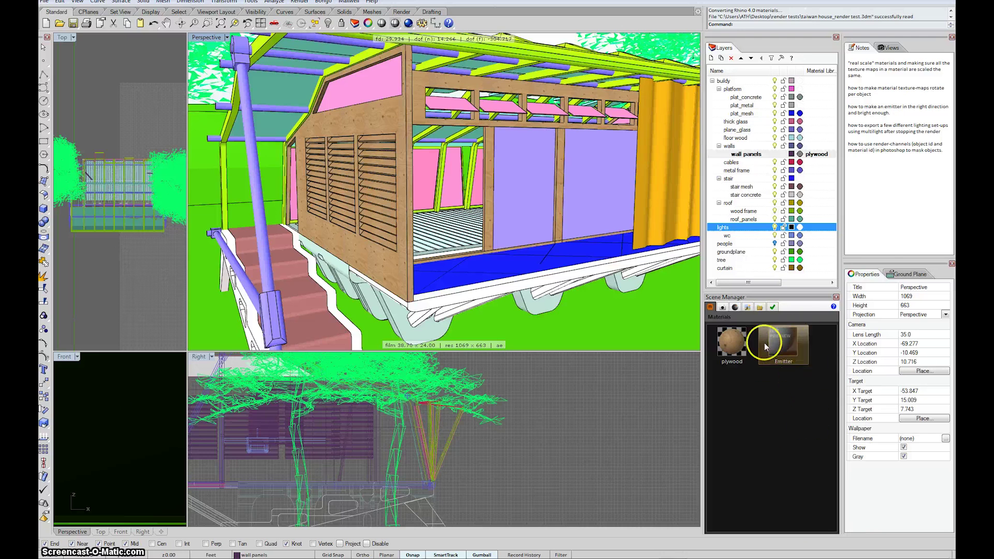
double_click(781, 343)
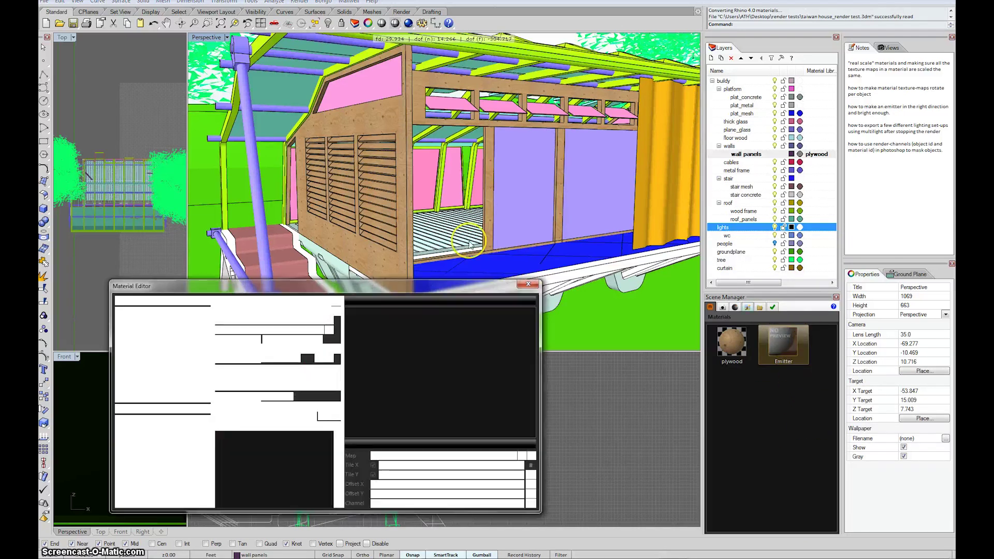
drag(271, 289, 366, 221)
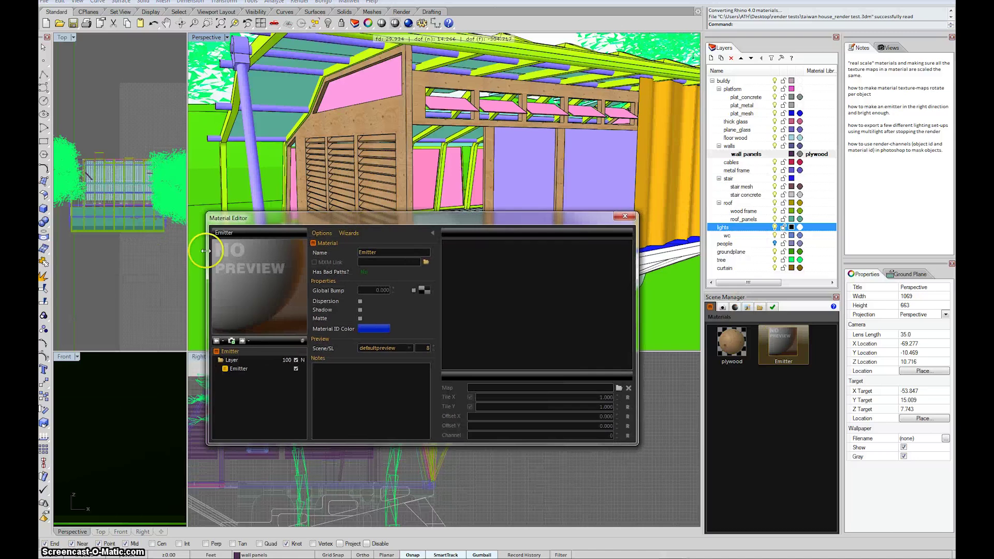
click(265, 368)
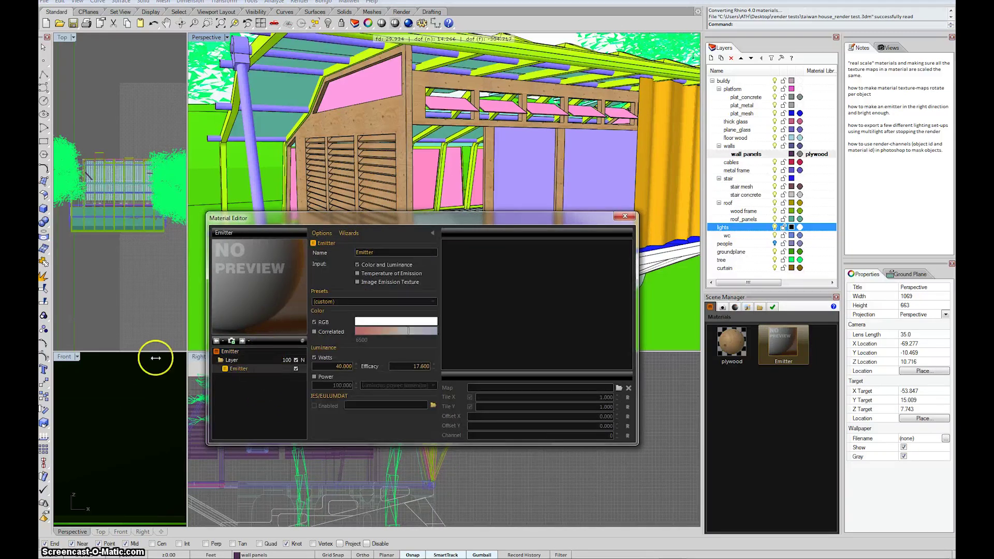
Enlarge the Material Editor, refresh the preview and set the emitter's luminance to 4000 watts.
drag(351, 222, 352, 161)
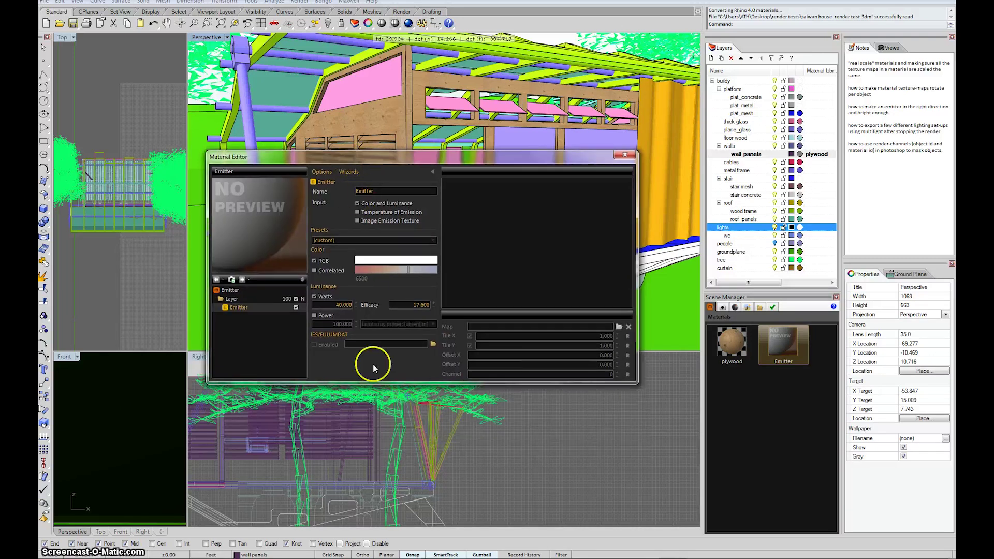
drag(372, 377, 368, 485)
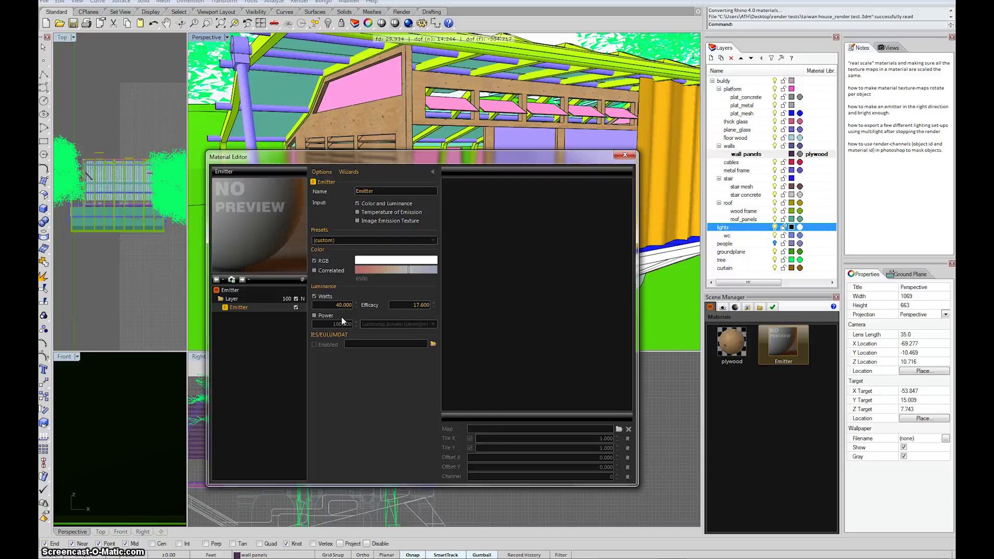
click(299, 278)
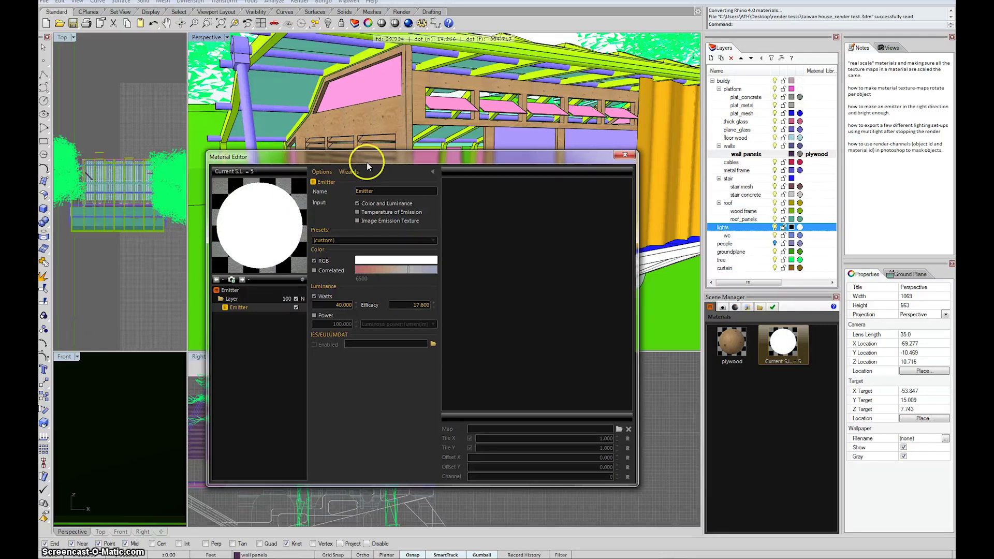
drag(365, 156, 366, 163)
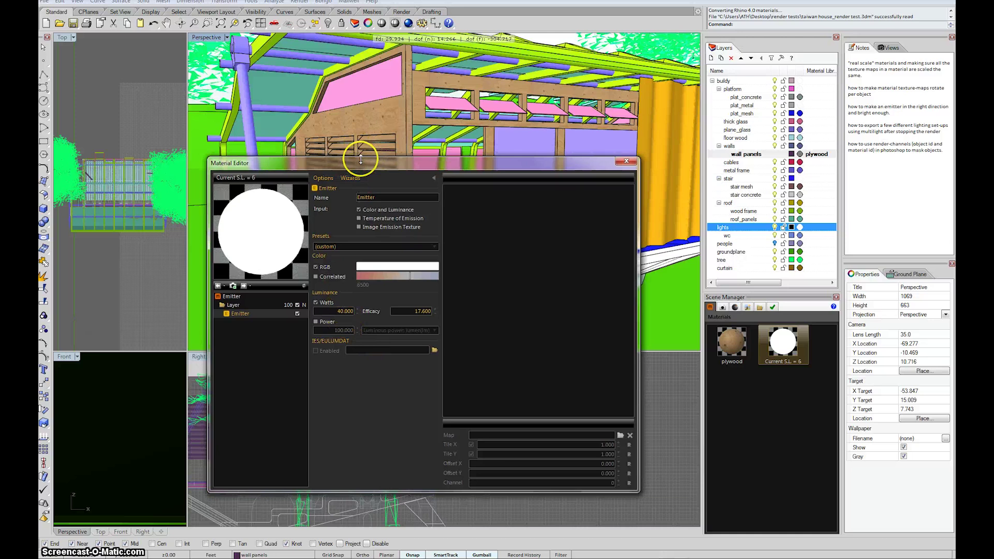
drag(361, 158, 361, 166)
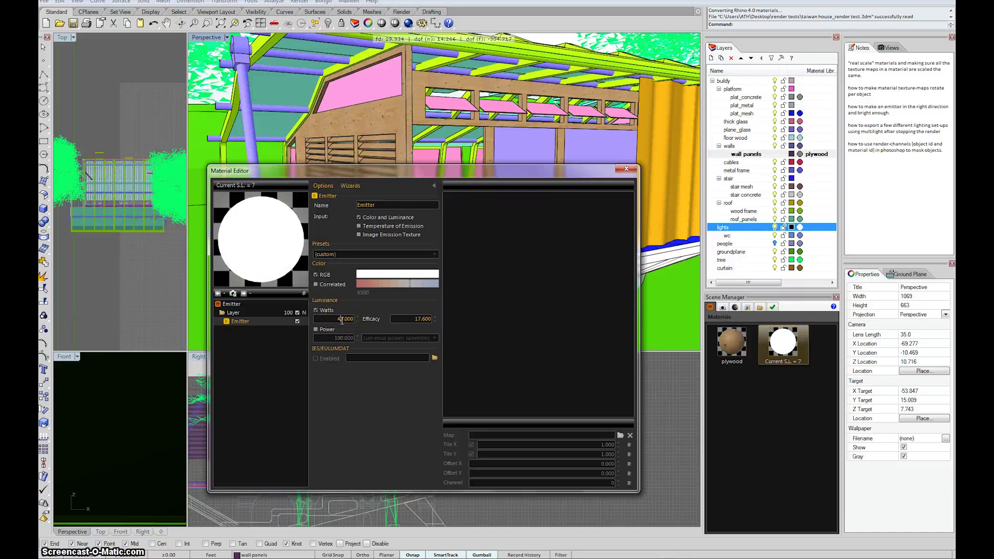
text(00)
Set the emitter material's preview scene to emitter_10m to judge how far the light reaches.
click(275, 313)
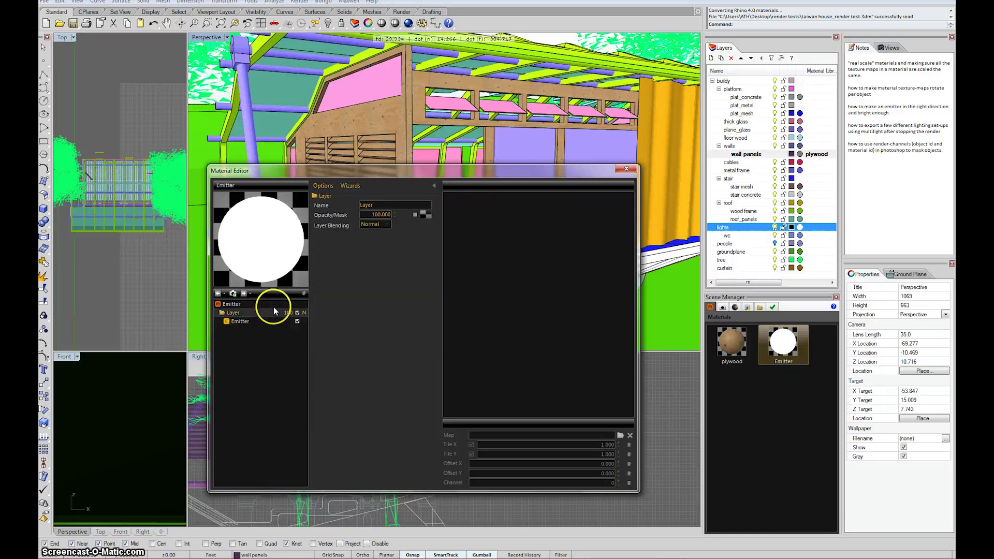
click(274, 303)
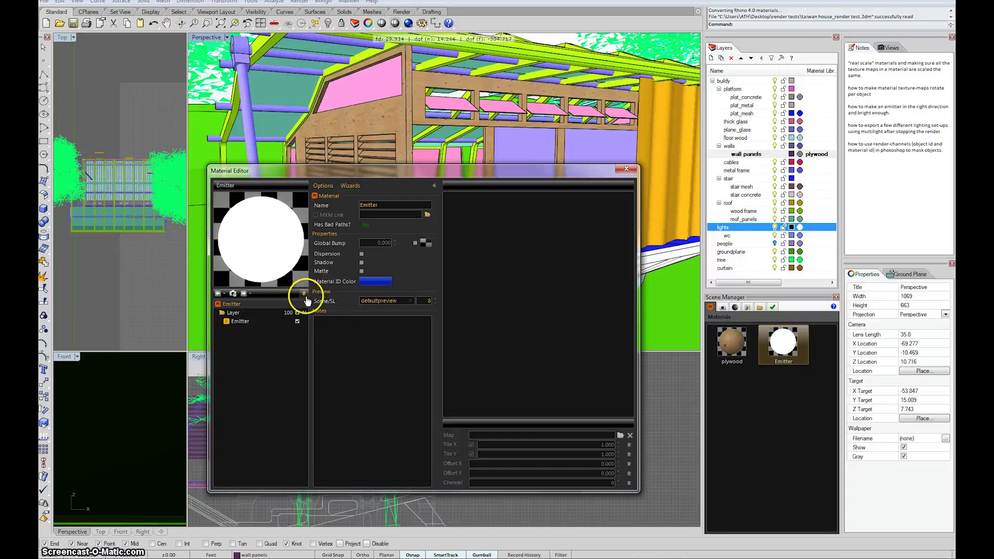
click(410, 301)
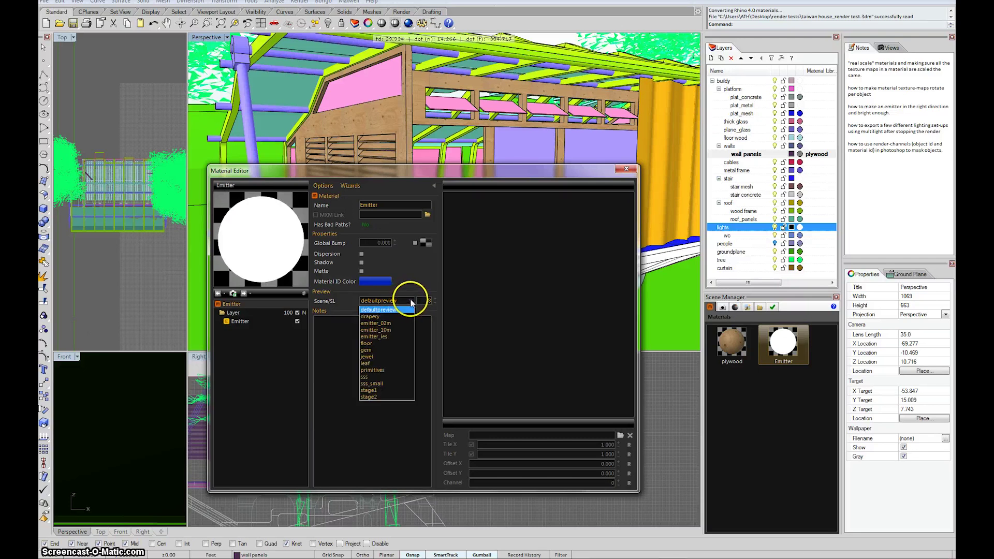
click(391, 330)
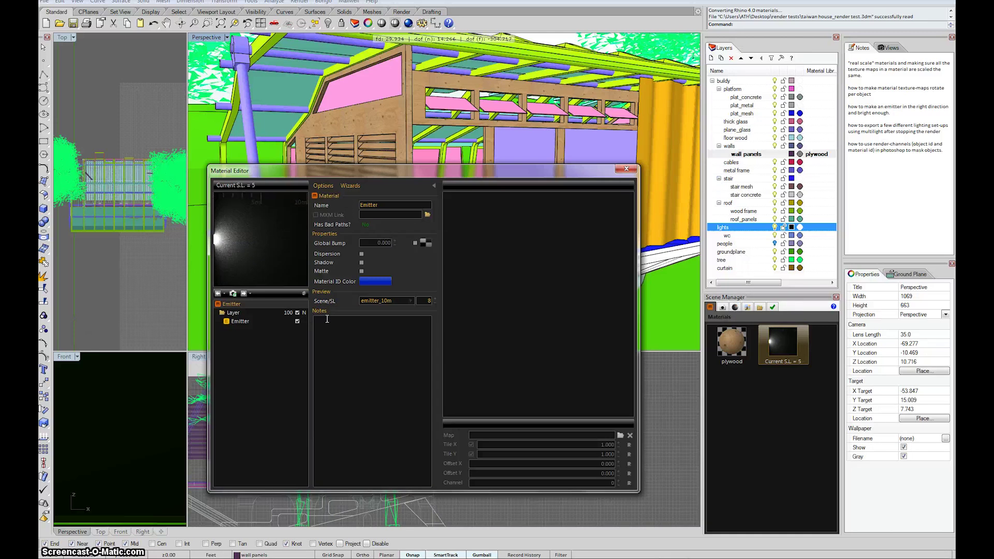
drag(299, 172, 343, 177)
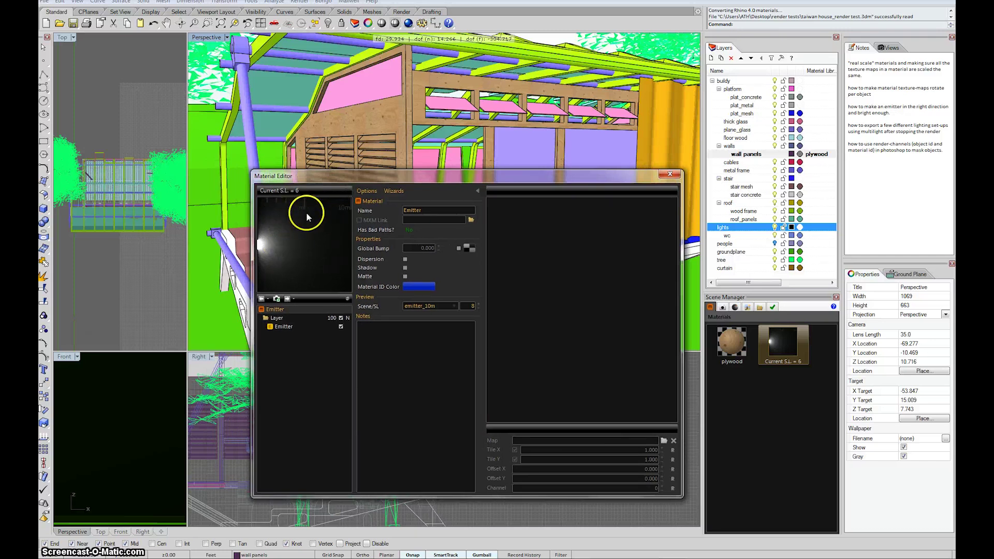
drag(360, 182, 366, 194)
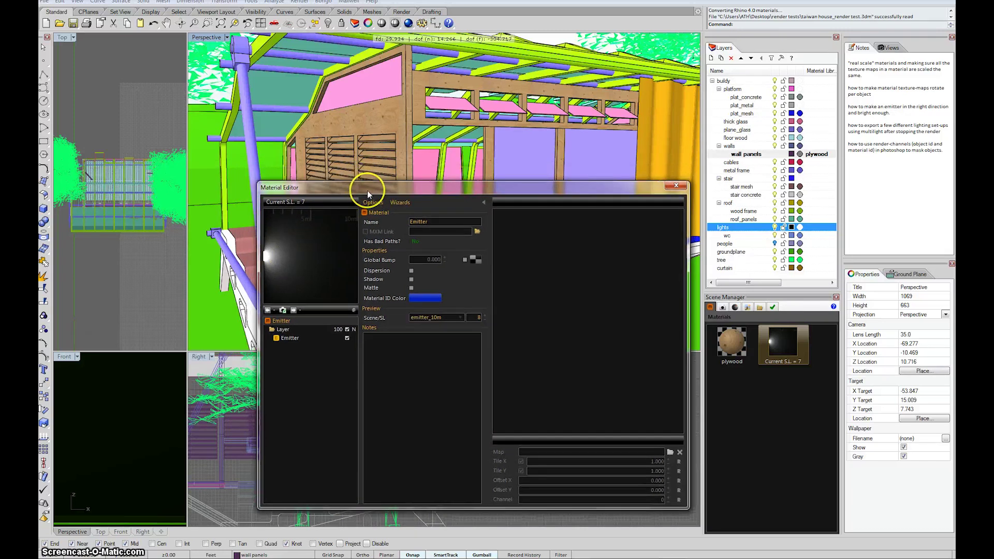
click(325, 327)
click(303, 254)
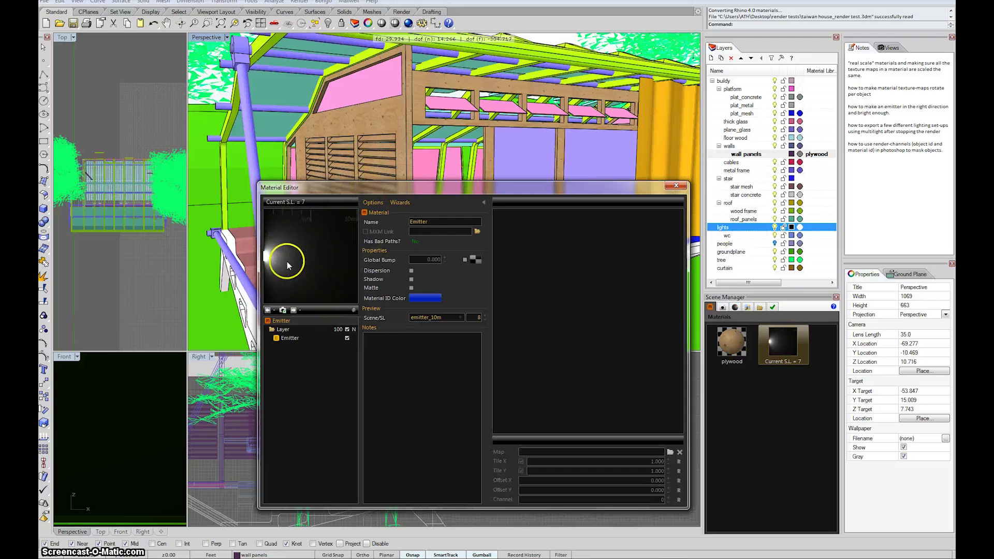
Switch the emitter's color from RGB to Correlated and warm the color temperature to 5113.
click(311, 337)
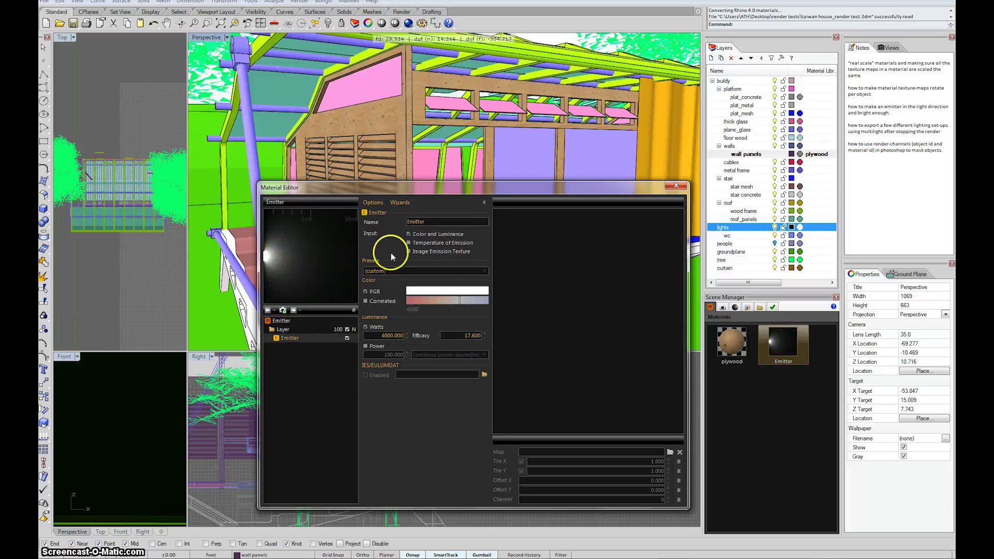
click(388, 301)
drag(459, 304, 451, 307)
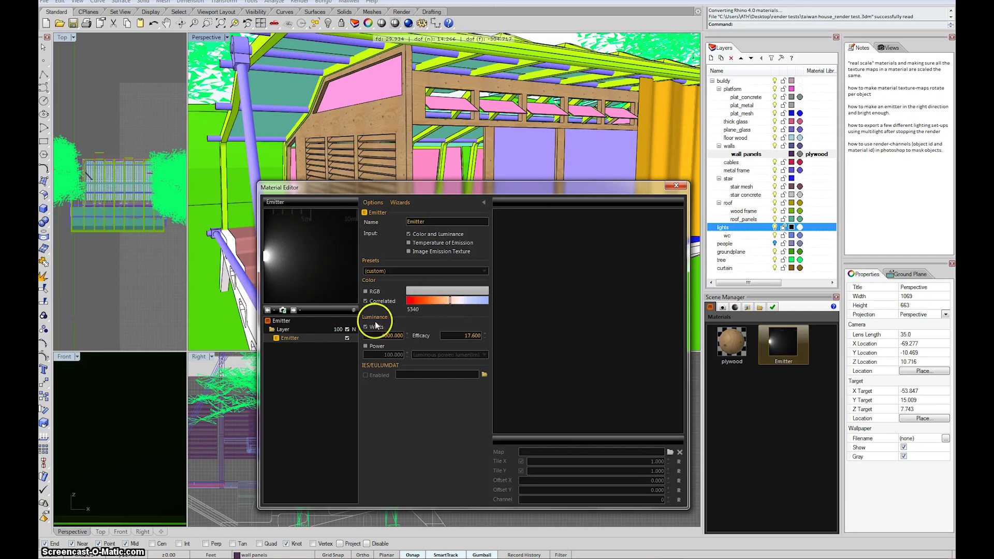
drag(451, 304, 447, 304)
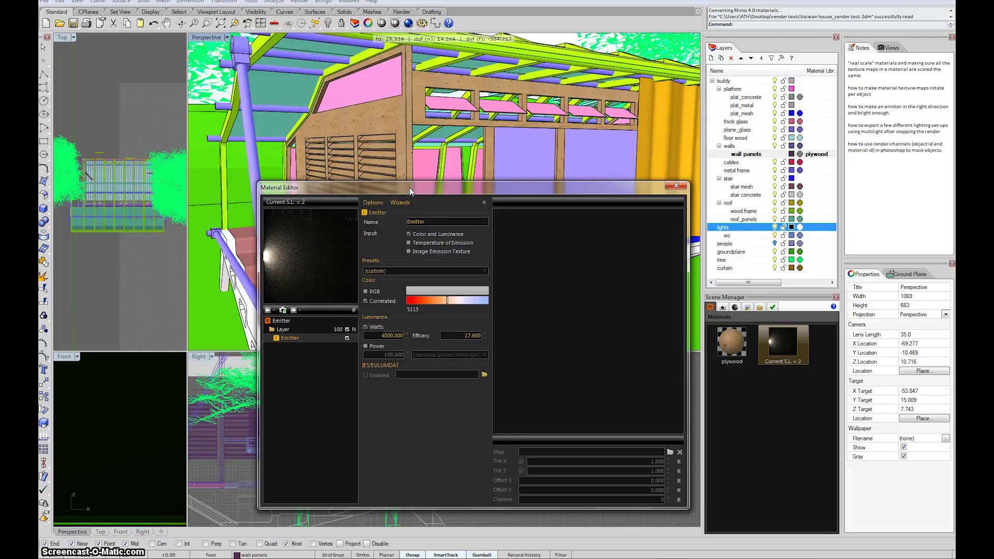
Rename the emitter material as 4000 warm and assign it to the lights layer.
drag(410, 191, 424, 167)
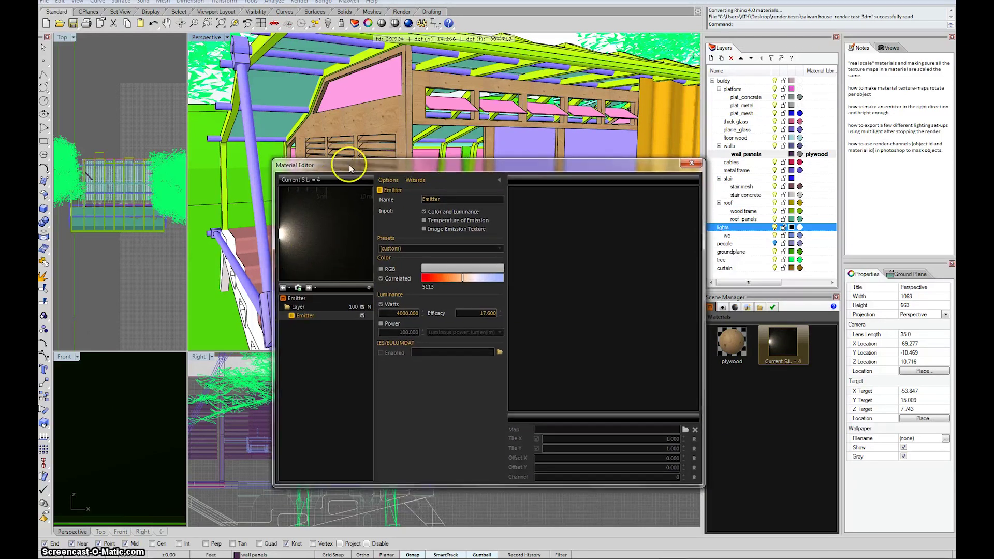
drag(349, 165, 330, 230)
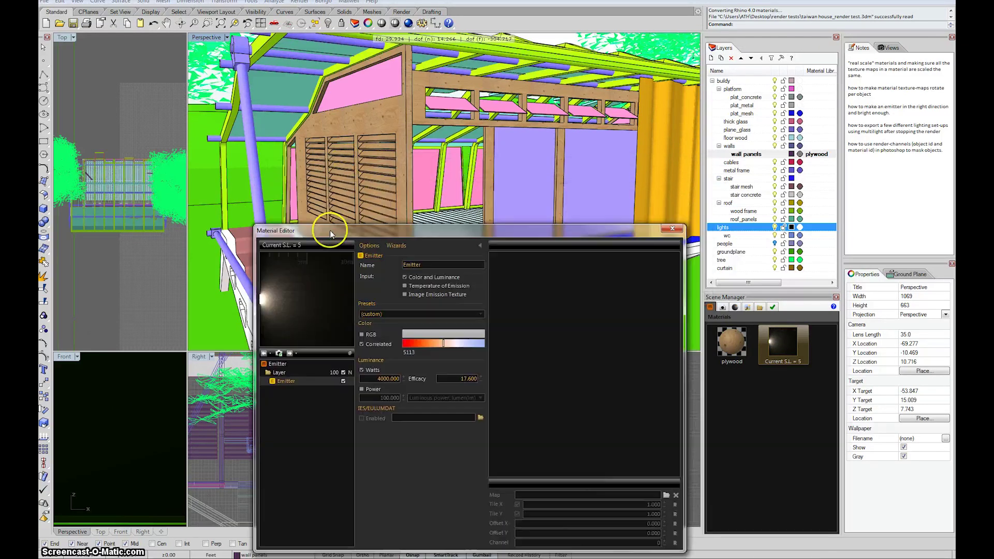
click(305, 362)
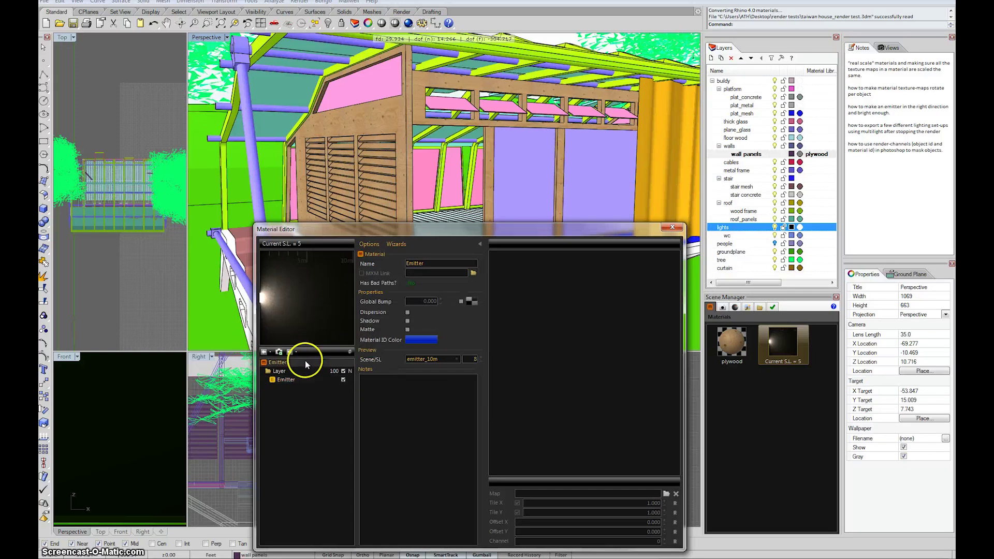
double_click(438, 263)
text(4000 warm)
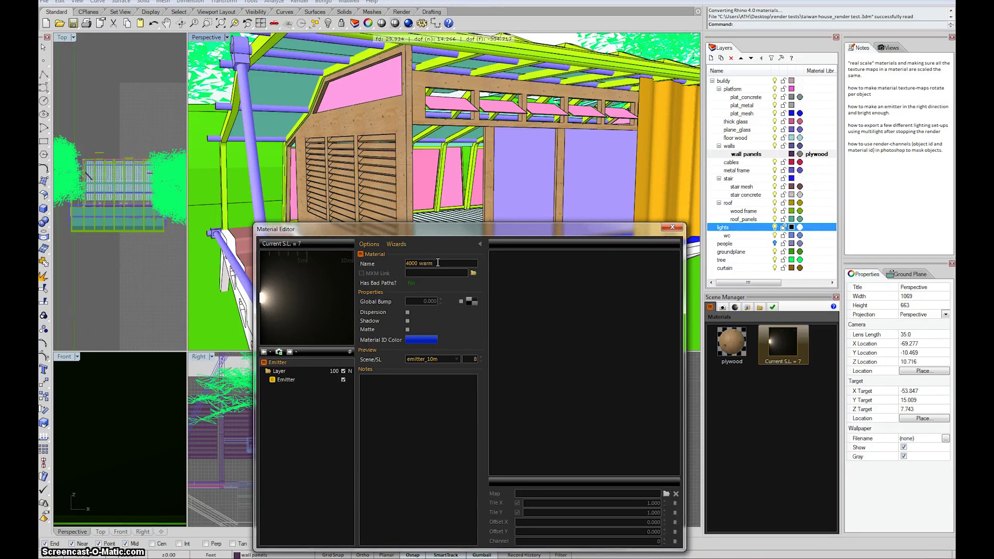
click(388, 450)
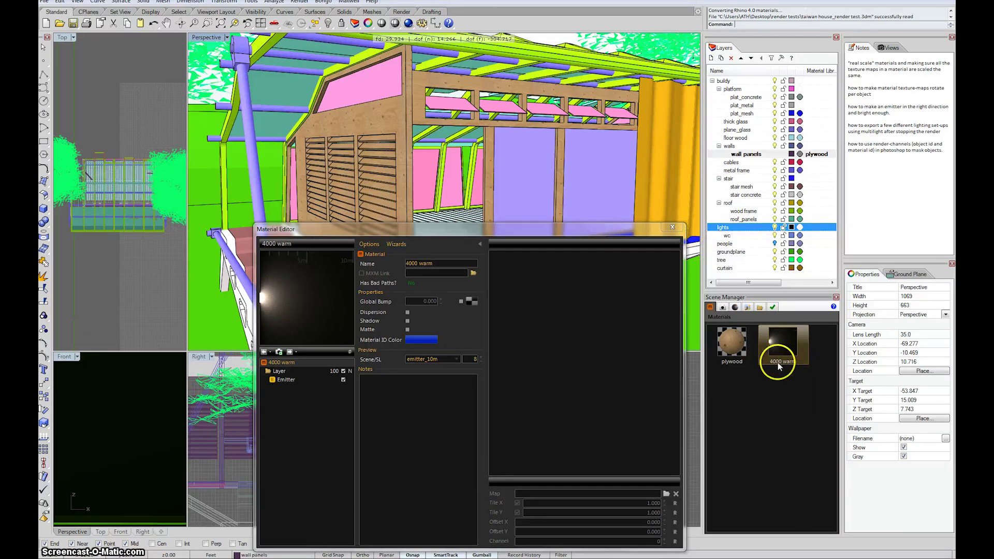
drag(780, 348, 801, 233)
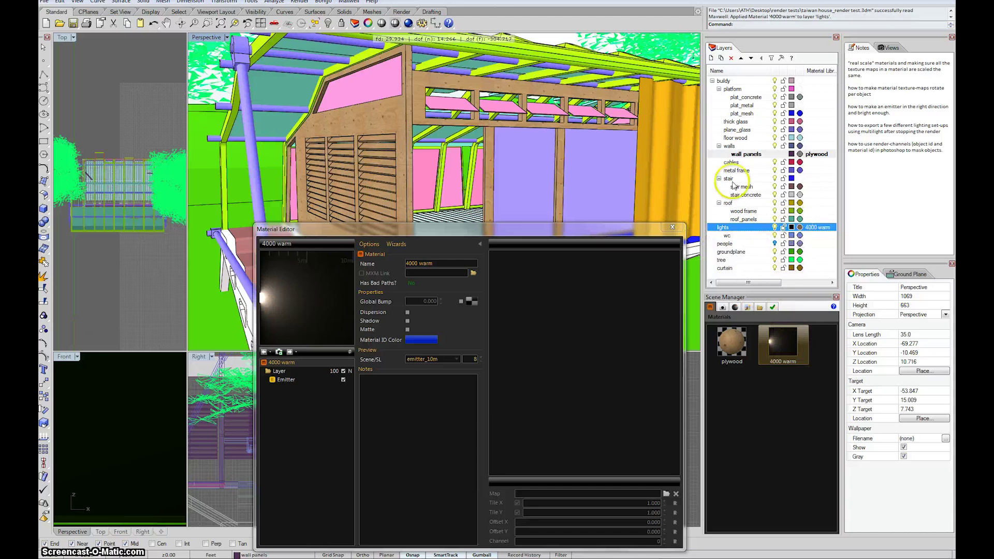
drag(566, 222, 465, 289)
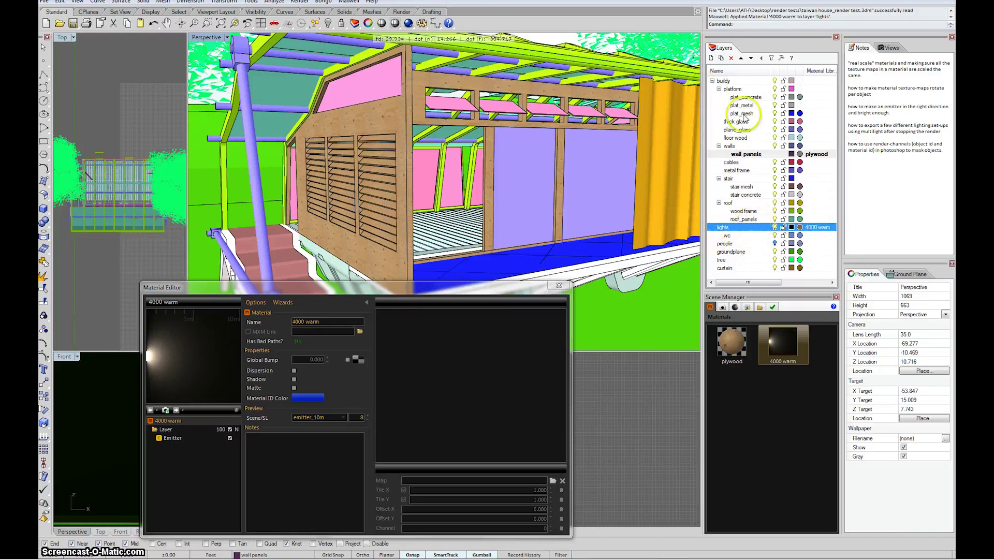
Add a sublayer named 4000 warm under the lights layer and assign the 4000 warm material to it.
click(721, 59)
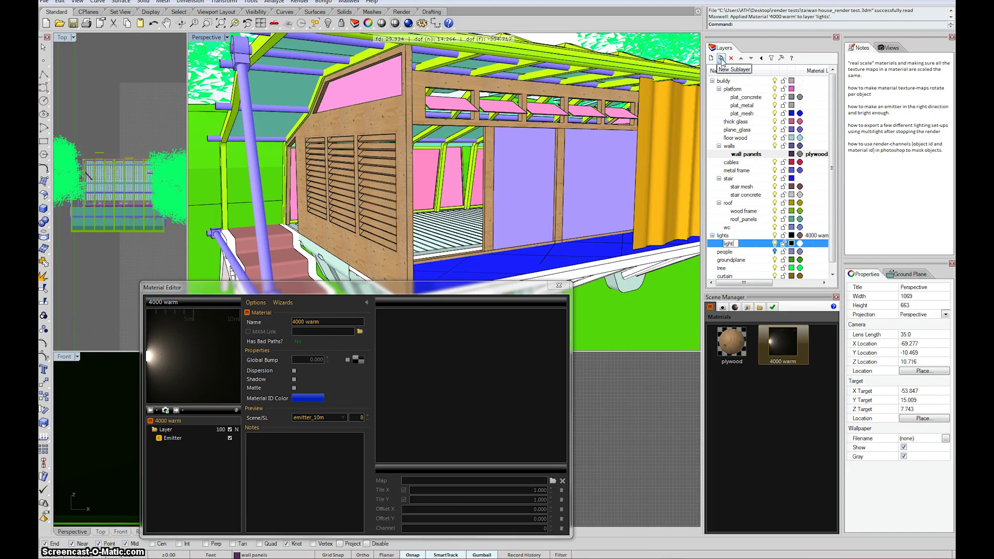
key(BackSpace)
key(BackSpace)
key(BackSpace)
key(BackSpace)
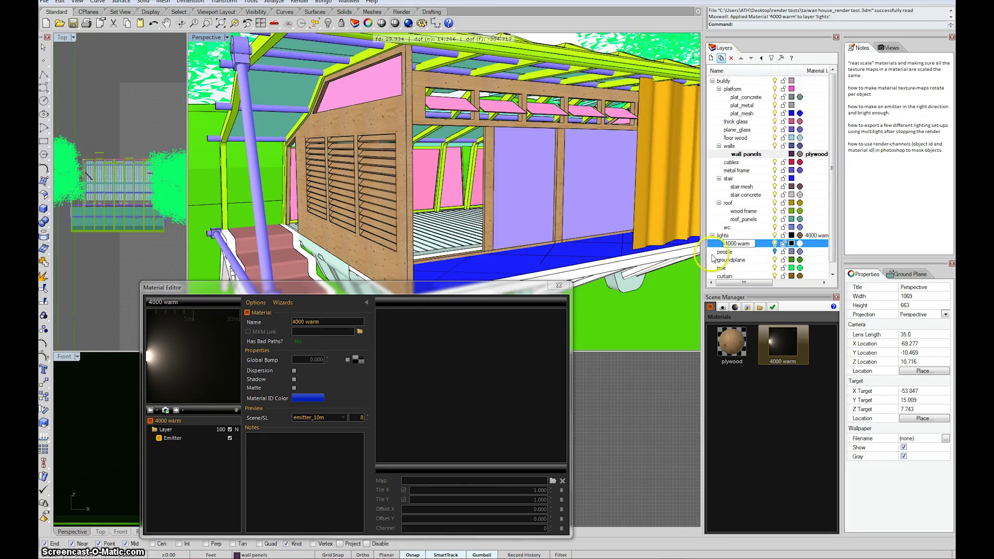
click(724, 243)
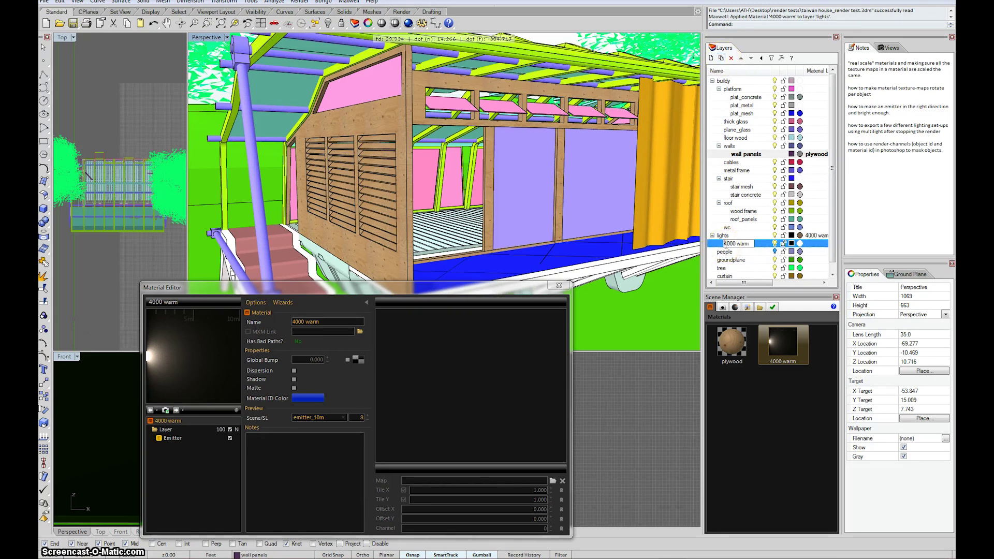
drag(784, 342, 807, 250)
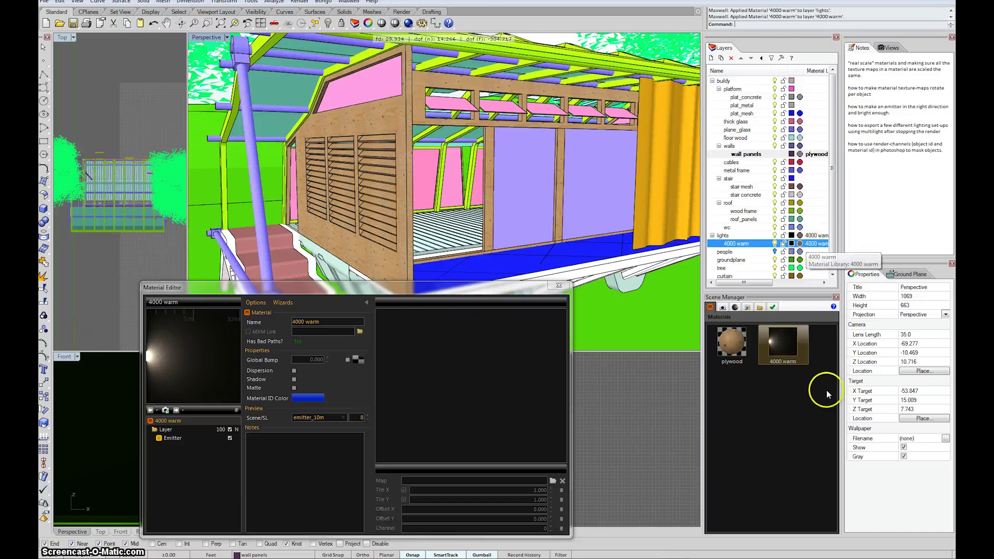
Add a second sublayer named 8000 warm under the lights layer.
click(734, 236)
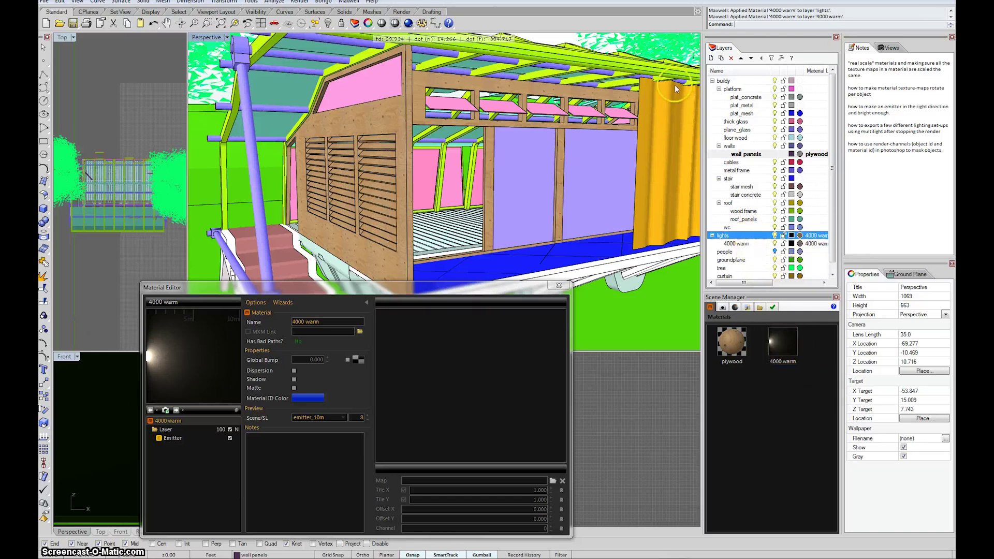
click(721, 58)
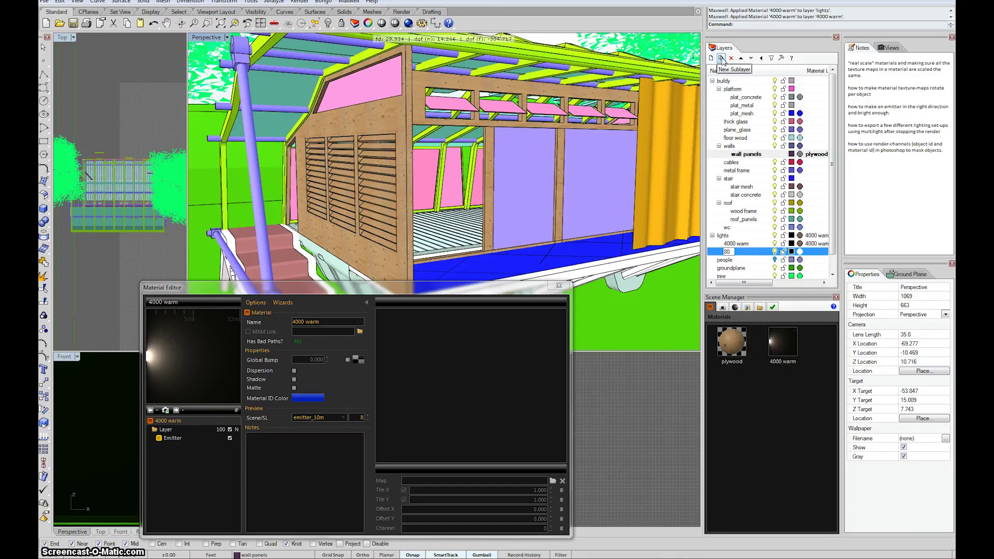
text(8000 warm)
key(Return)
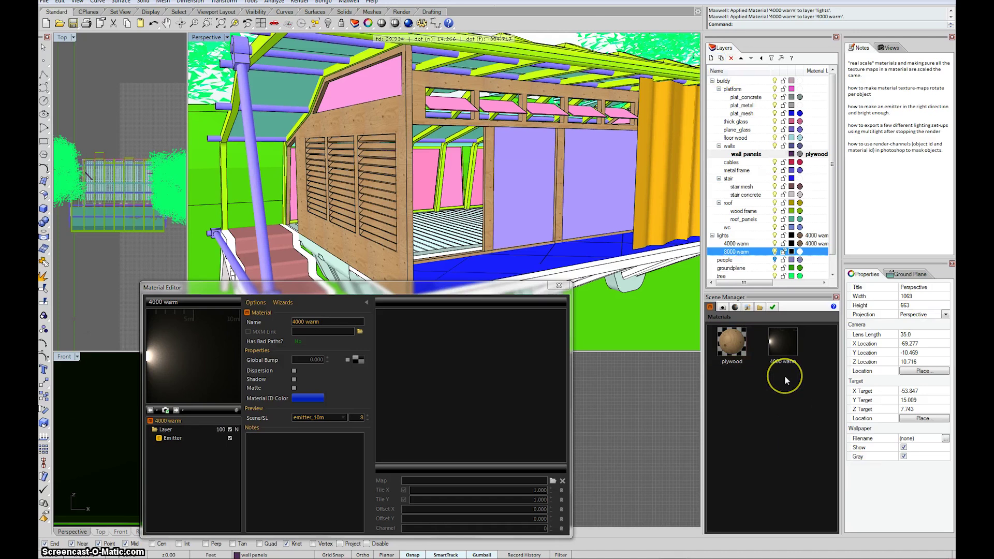
Clone the 4000 warm emitter material and rename the copy as 8000 warm.
click(778, 346)
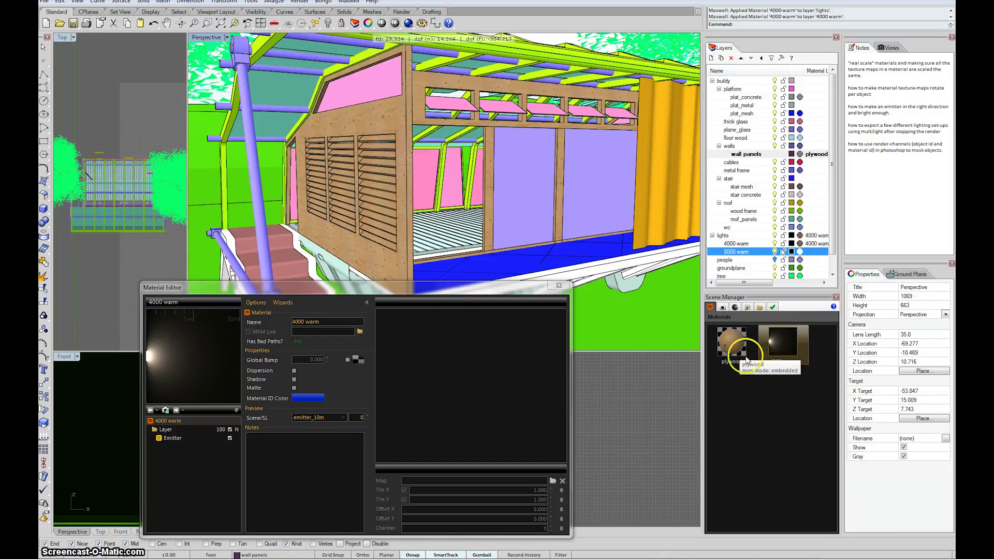
right_click(784, 346)
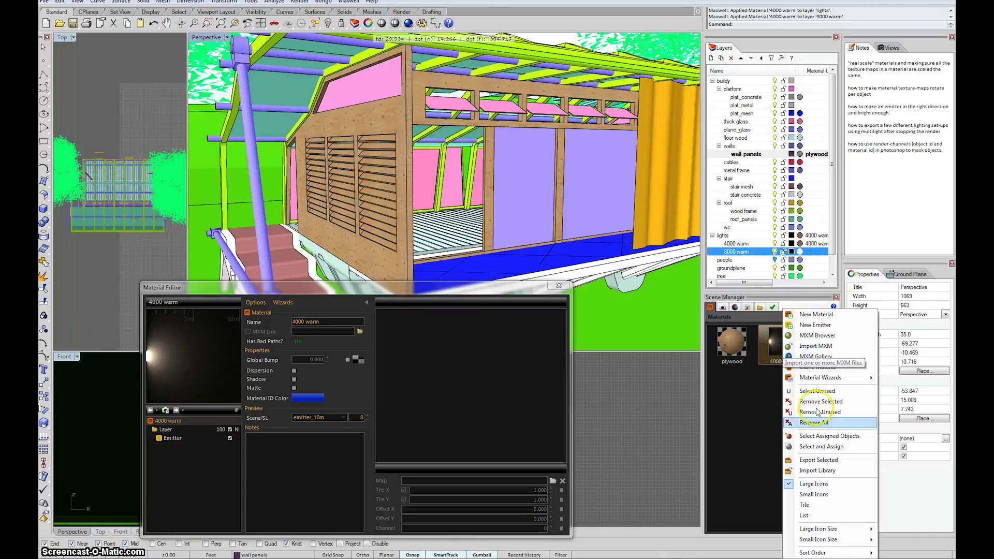
click(824, 368)
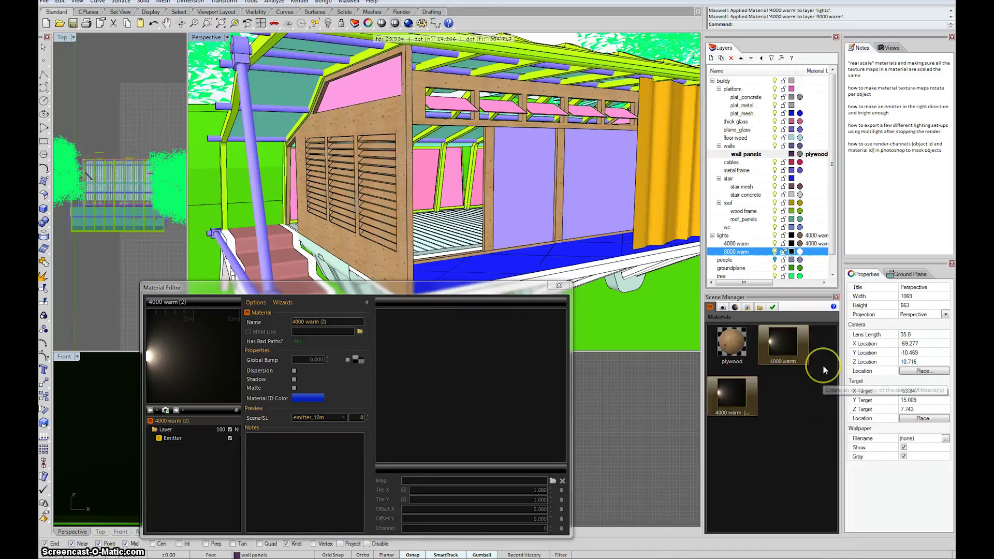
click(737, 396)
drag(365, 287, 434, 229)
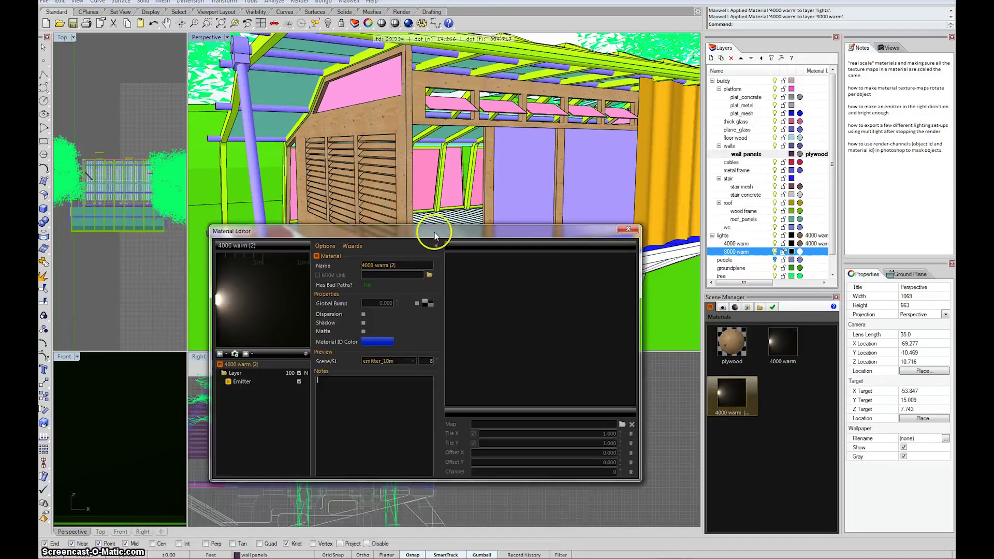
click(399, 265)
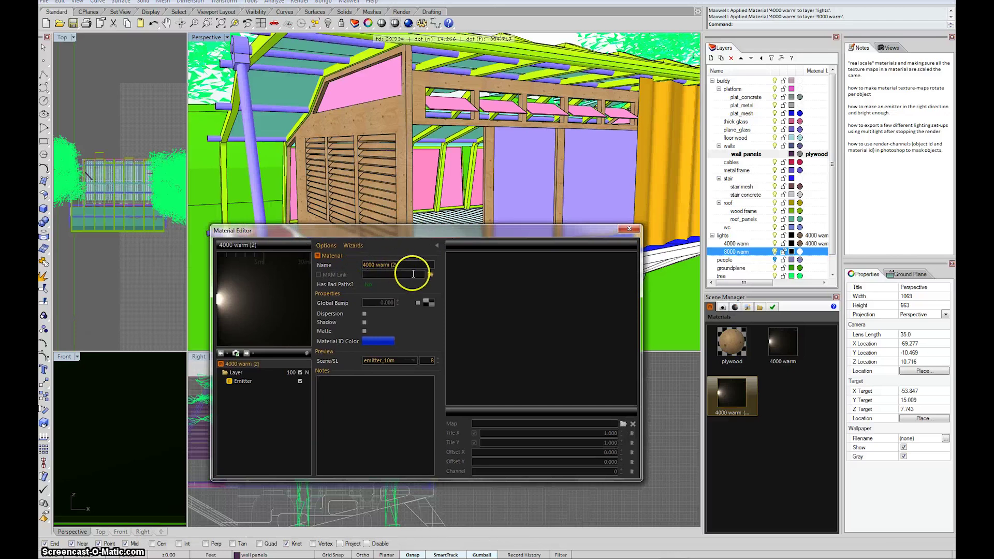
text(8)
click(408, 264)
key(BackSpace)
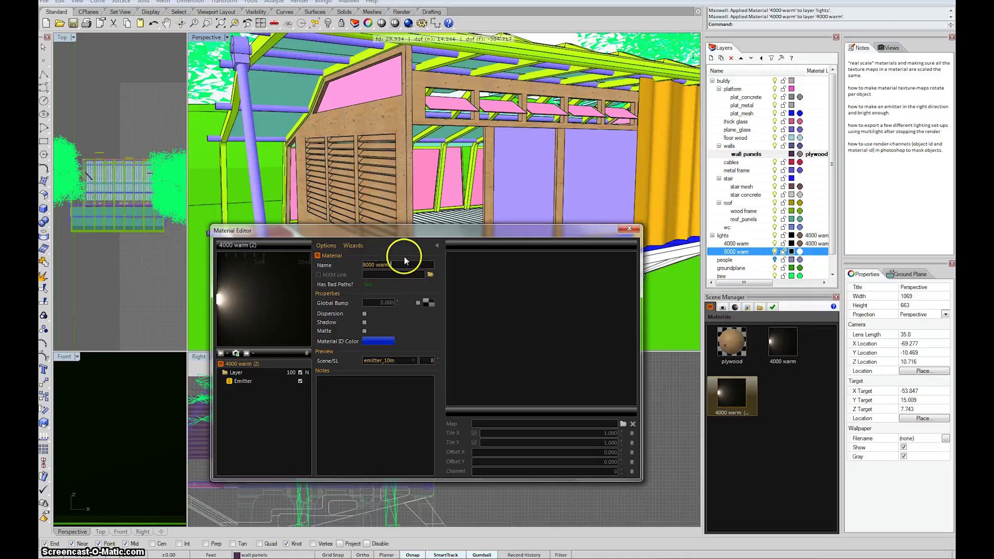
Set the 8000 warm emitter's luminance to 8000 watts and assign the material to the 8000 warm sublayer.
click(281, 383)
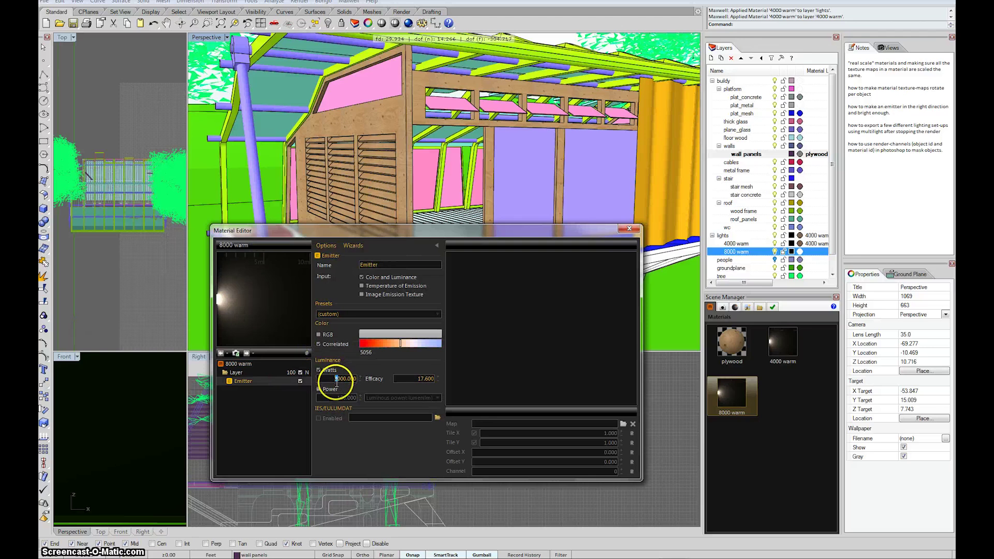
click(399, 379)
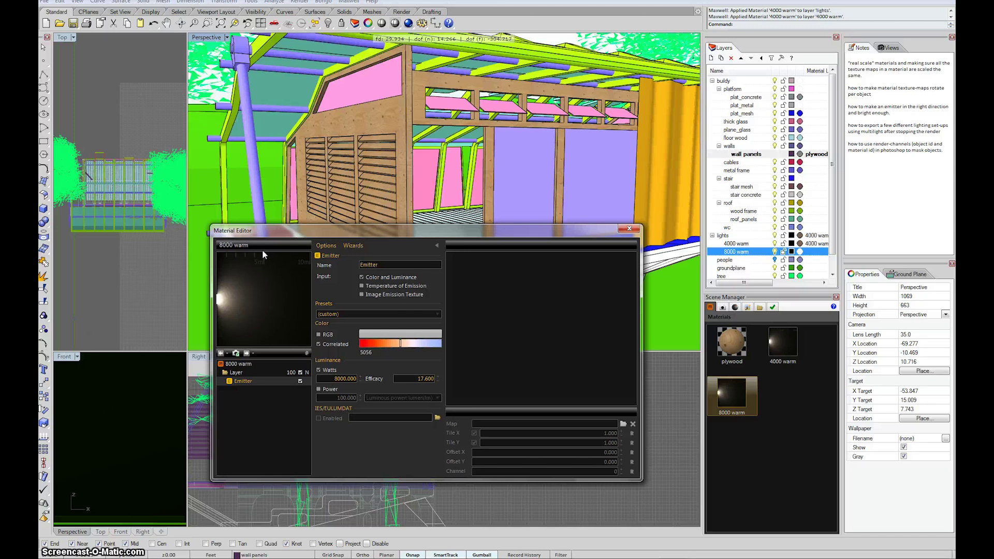
click(284, 257)
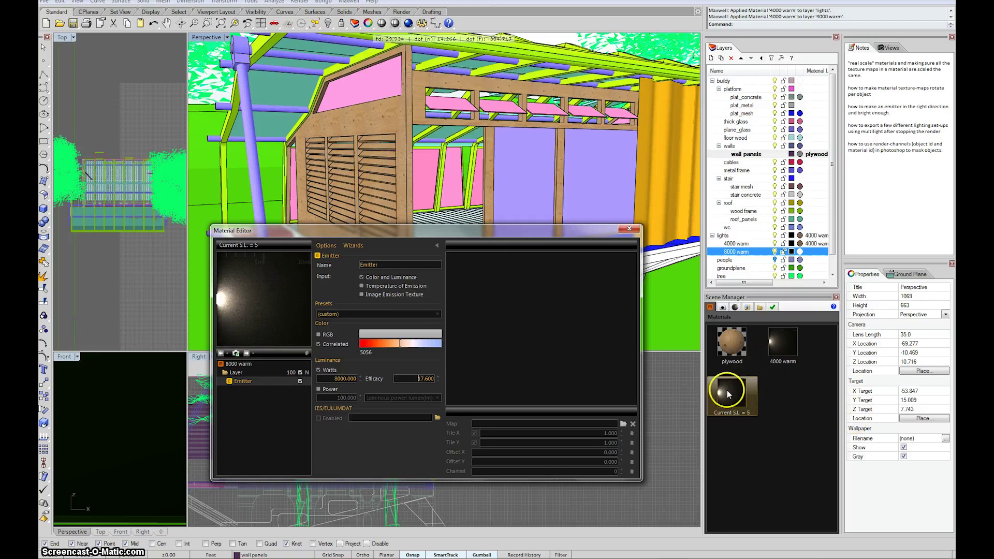
drag(728, 394, 812, 255)
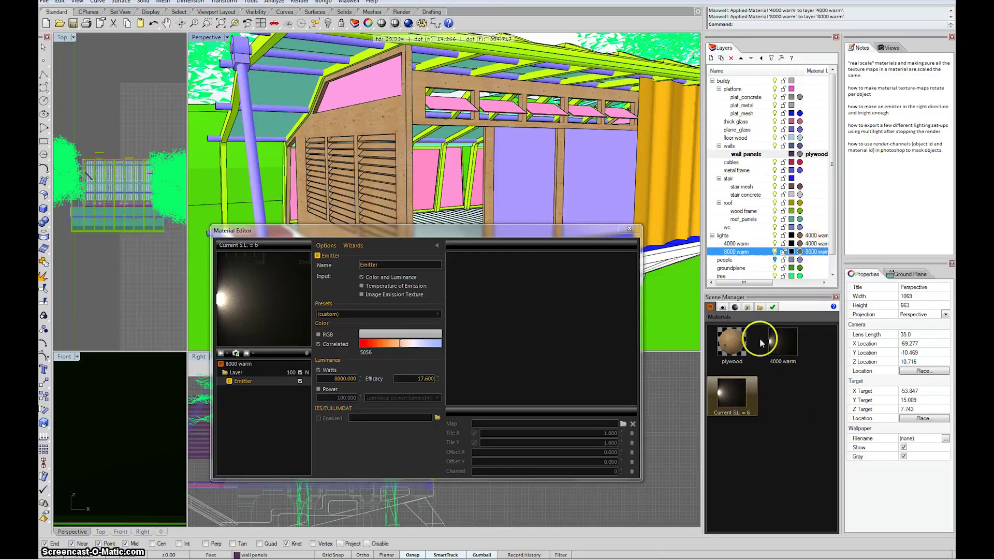
Examine the roof panels and frames inside the house, above the louvred end wall, for a surface suited to a light.
drag(522, 232, 521, 286)
right_drag(581, 130, 568, 140)
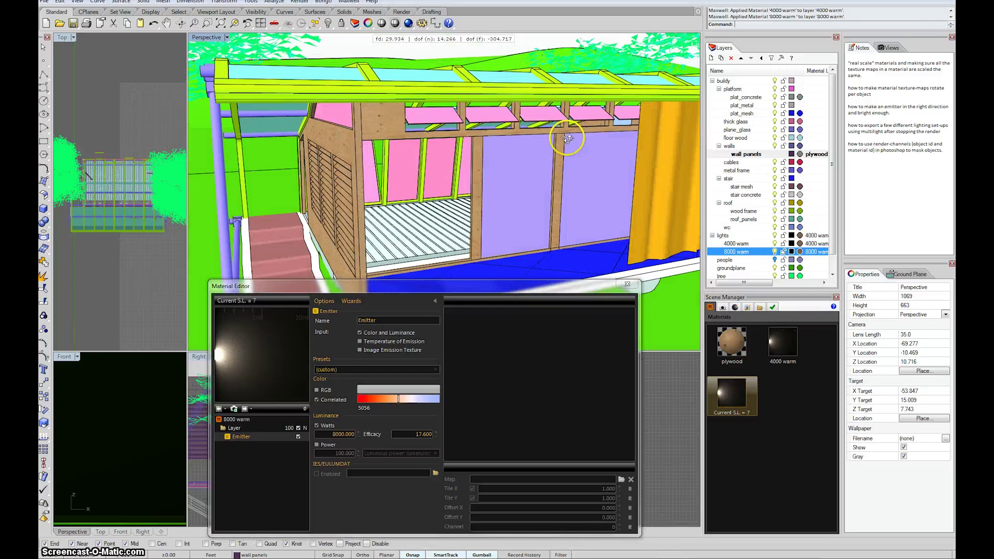
right_drag(456, 132, 409, 106)
scroll(409, 106, up, 6)
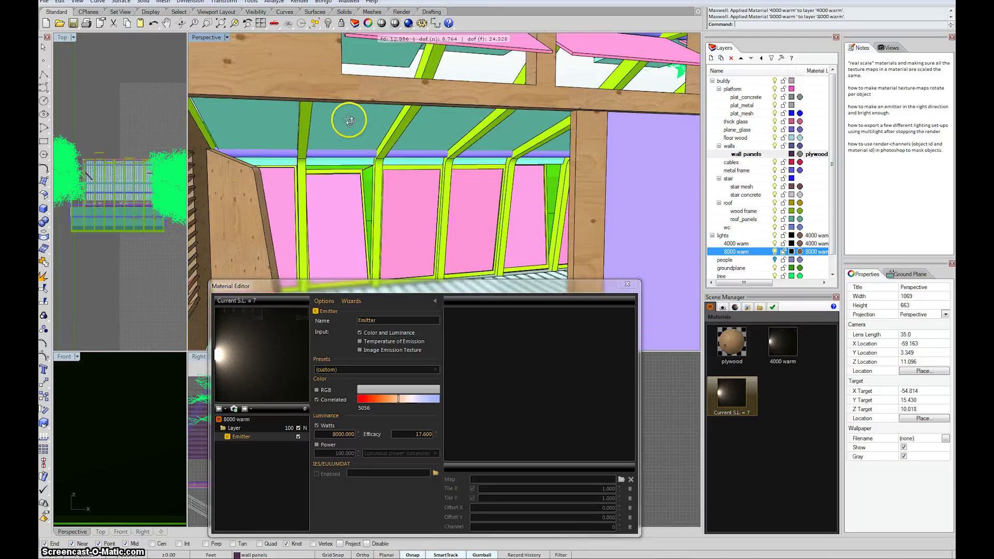
mouse_move(393, 153)
right_down()
mouse_move(266, 155)
mouse_move(452, 158)
mouse_move(406, 159)
right_up()
scroll(405, 159, up, 5)
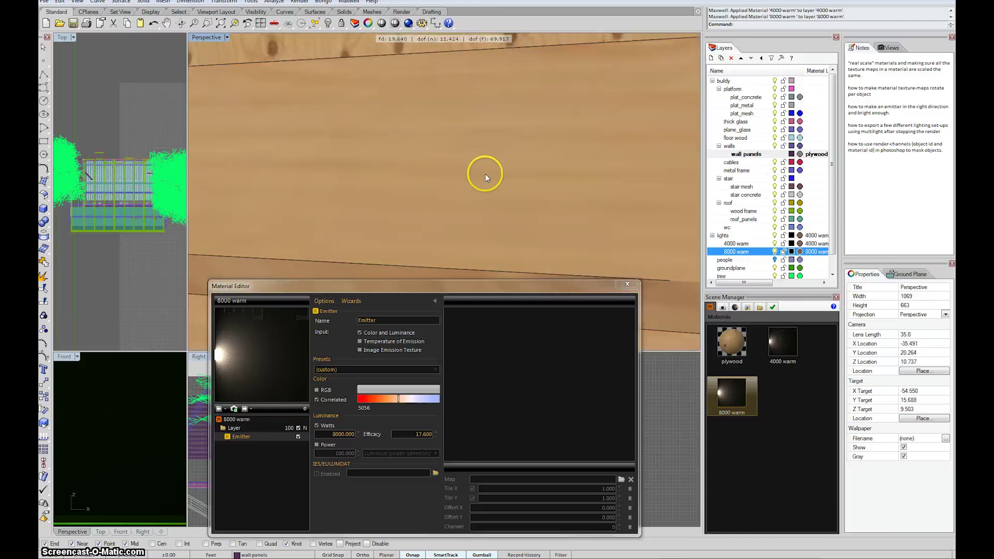
scroll(405, 159, down, 5)
shift+right_drag(487, 174, 495, 175)
scroll(435, 160, up, 4)
right_drag(434, 161, 442, 142)
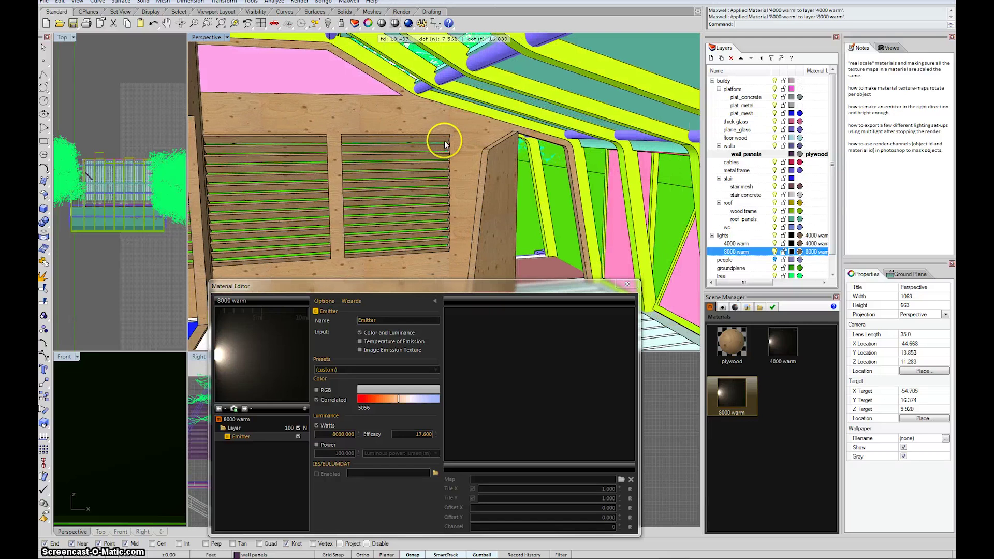
key(ctrl+w)
drag(303, 61, 343, 106)
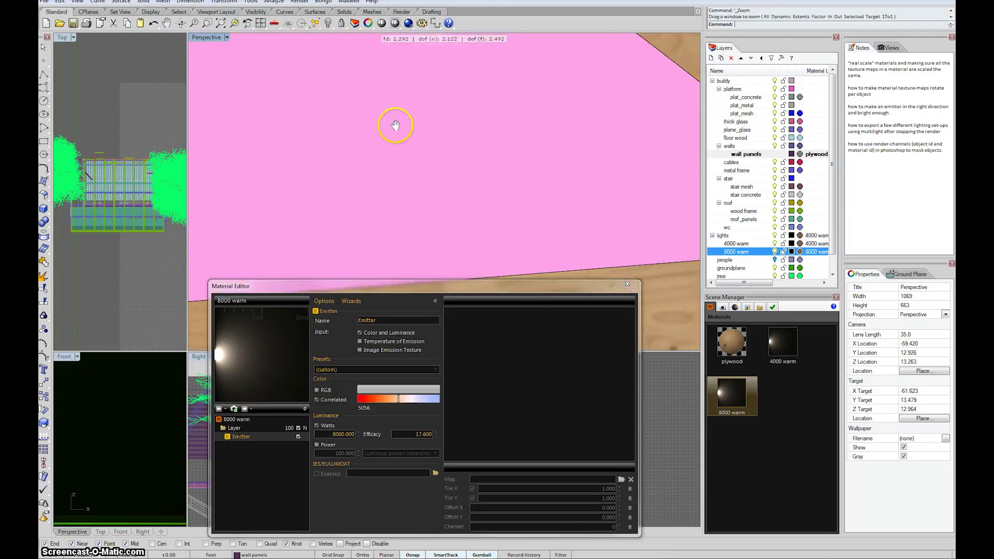
scroll(395, 125, down, 5)
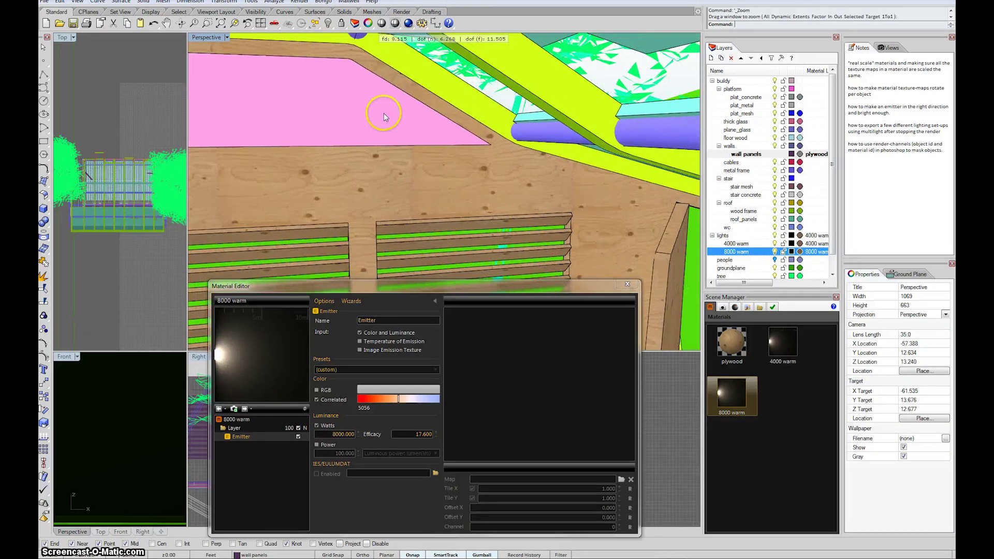
scroll(408, 120, down, 4)
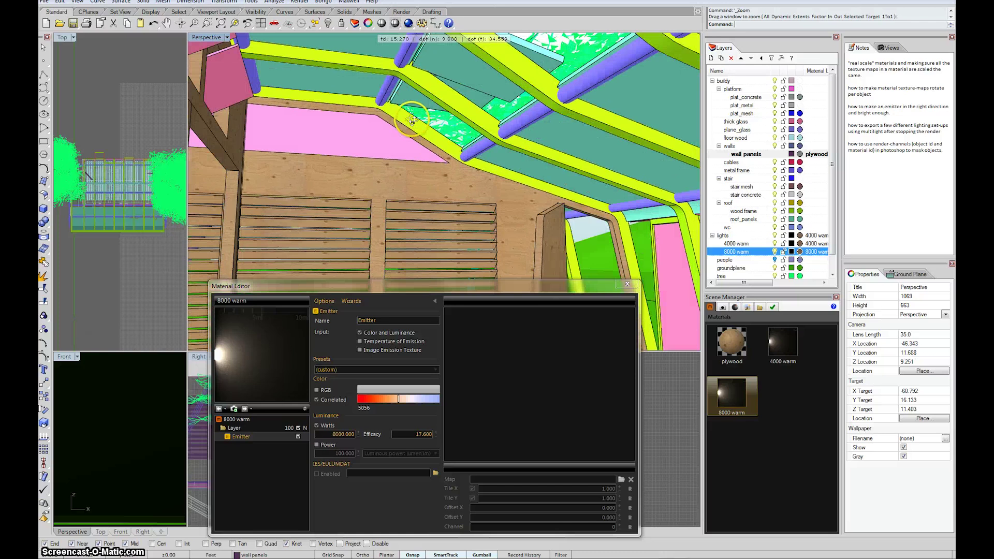
right_drag(420, 97, 425, 88)
scroll(435, 87, up, 2)
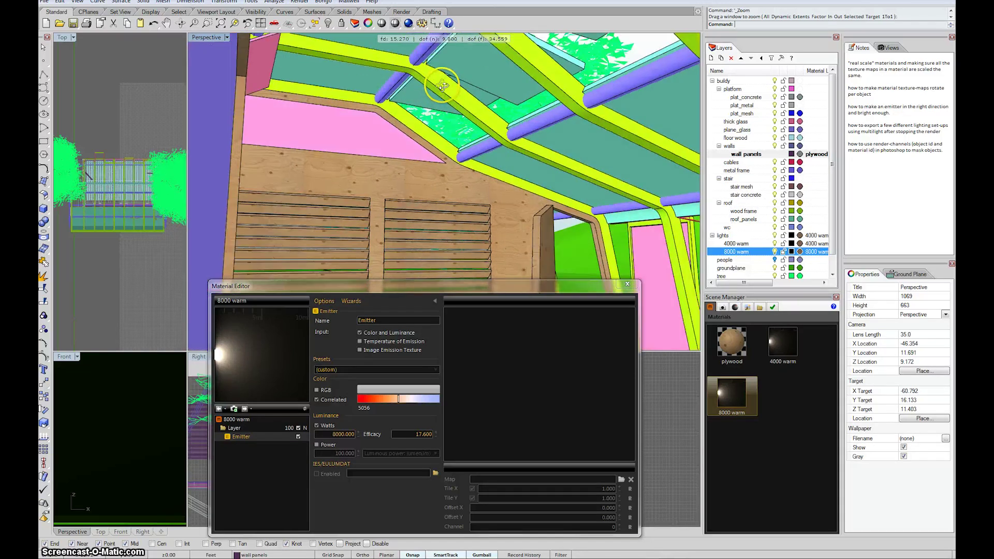
right_drag(445, 84, 447, 84)
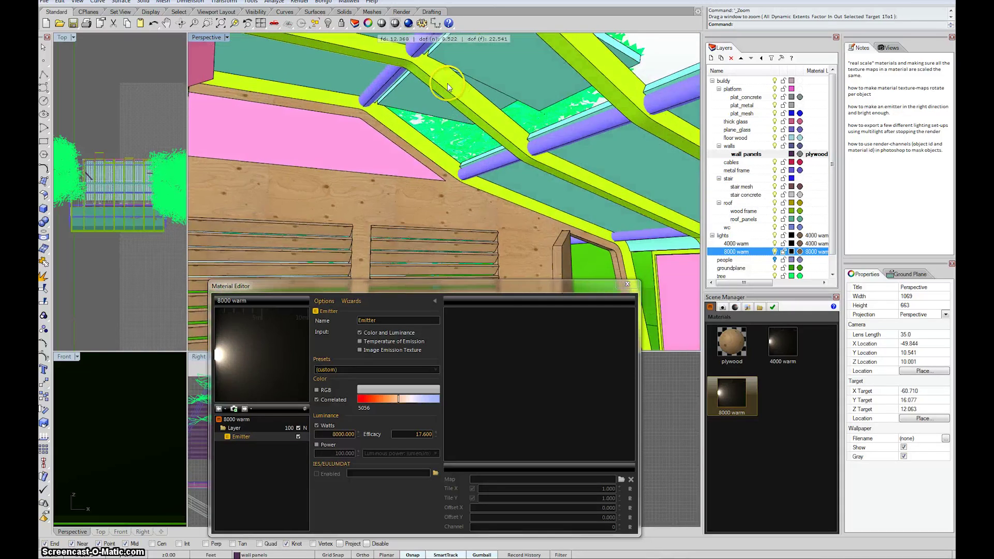
scroll(446, 83, down, 3)
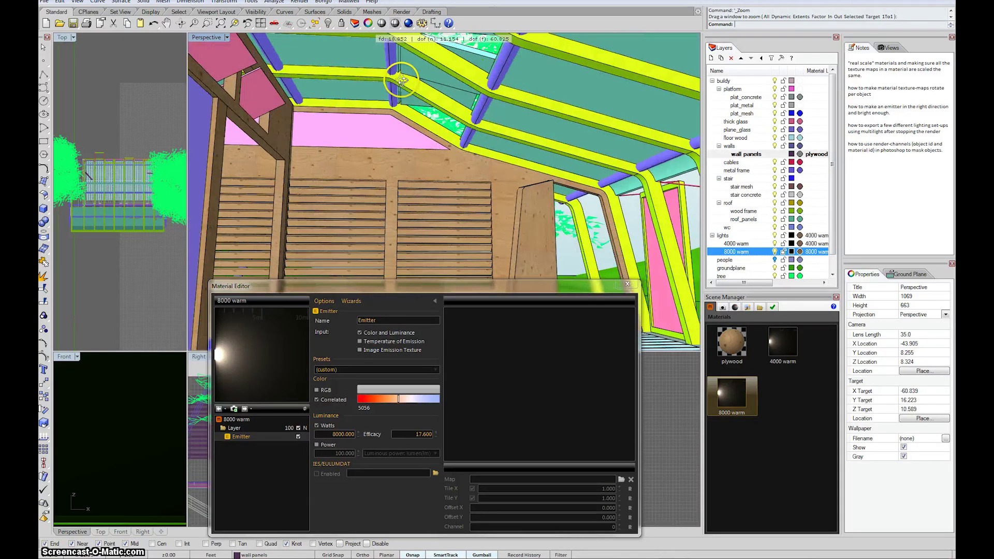
Start Extract Surface and pick the lower face of the sloped roof panel above the corner of the louvred end wall.
click(349, 96)
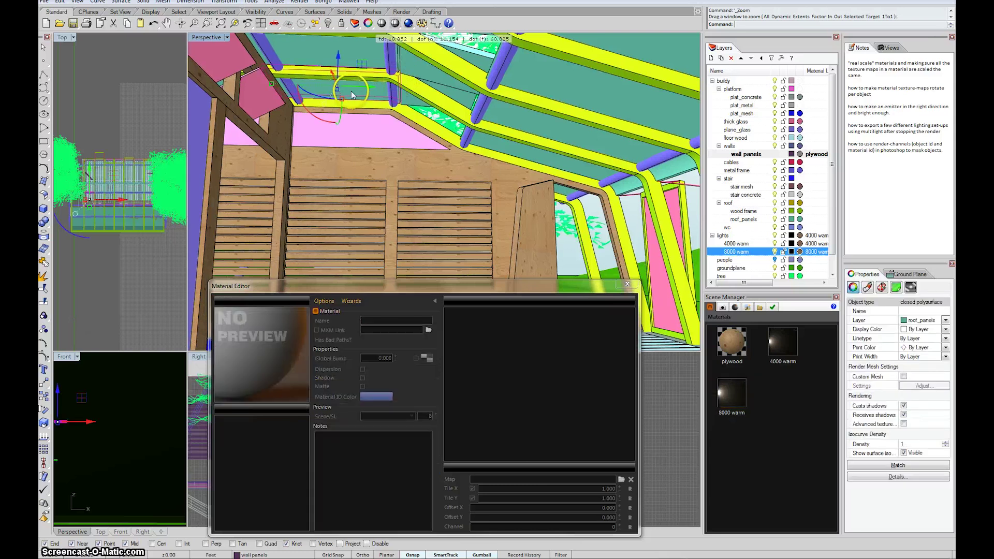
scroll(354, 93, up, 2)
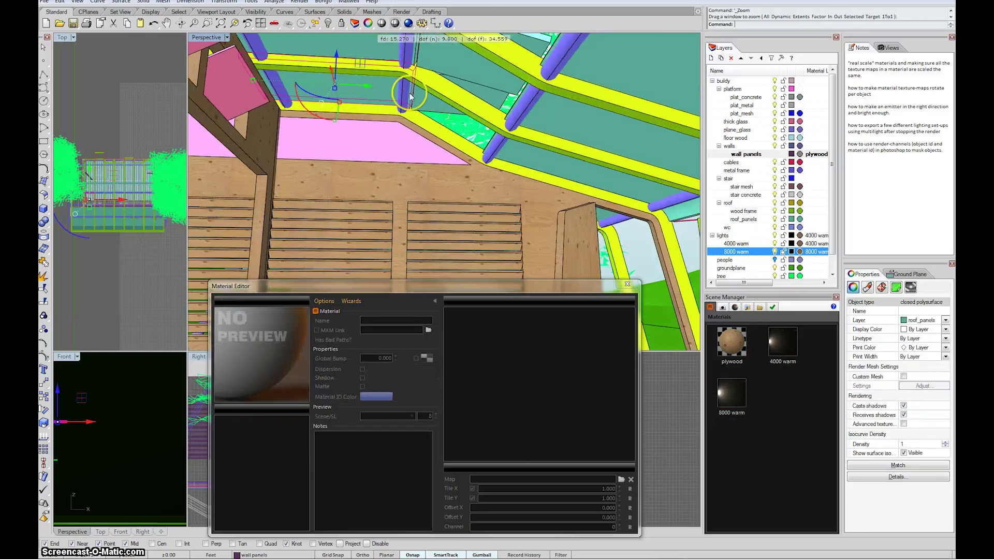
click(425, 105)
right_drag(420, 98, 429, 108)
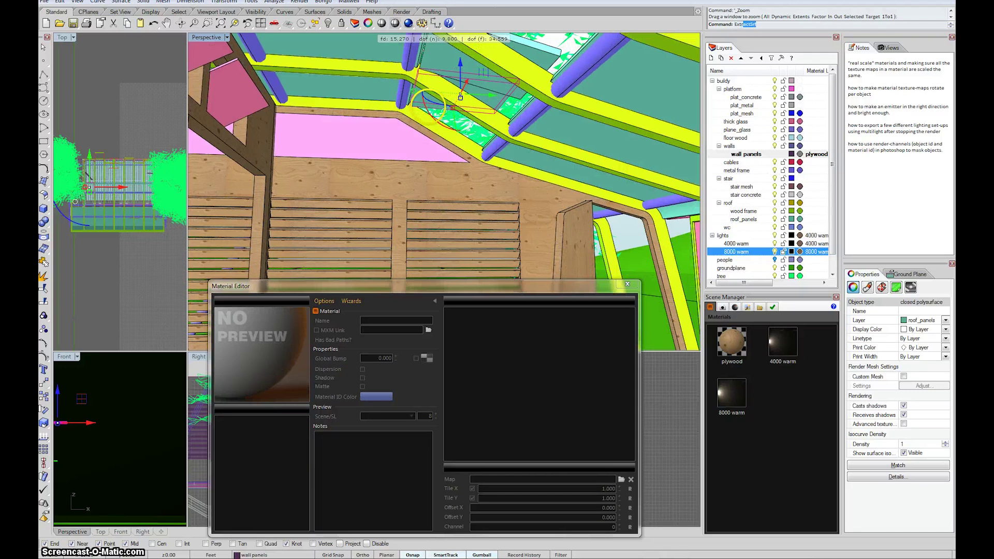
text(tr)
key(Return)
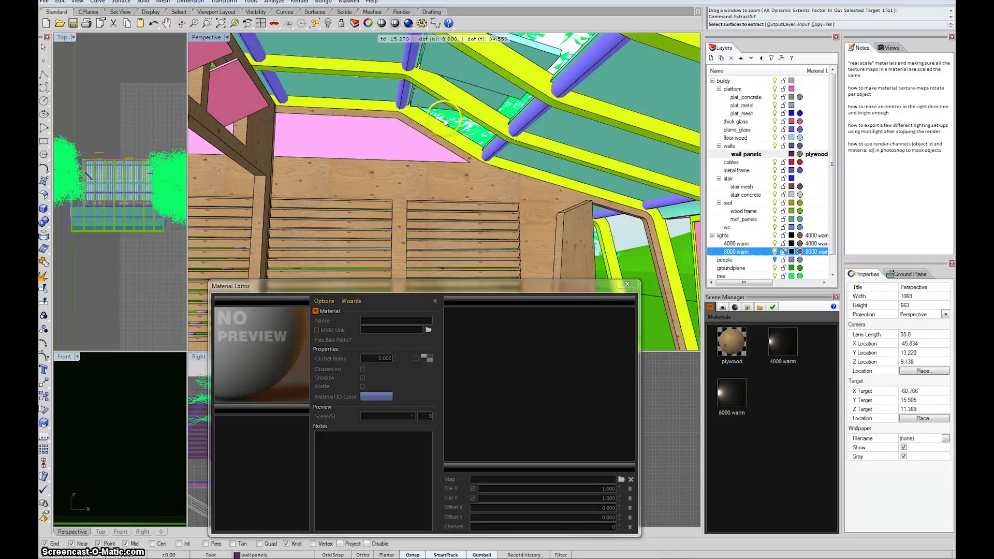
scroll(444, 122, up, 5)
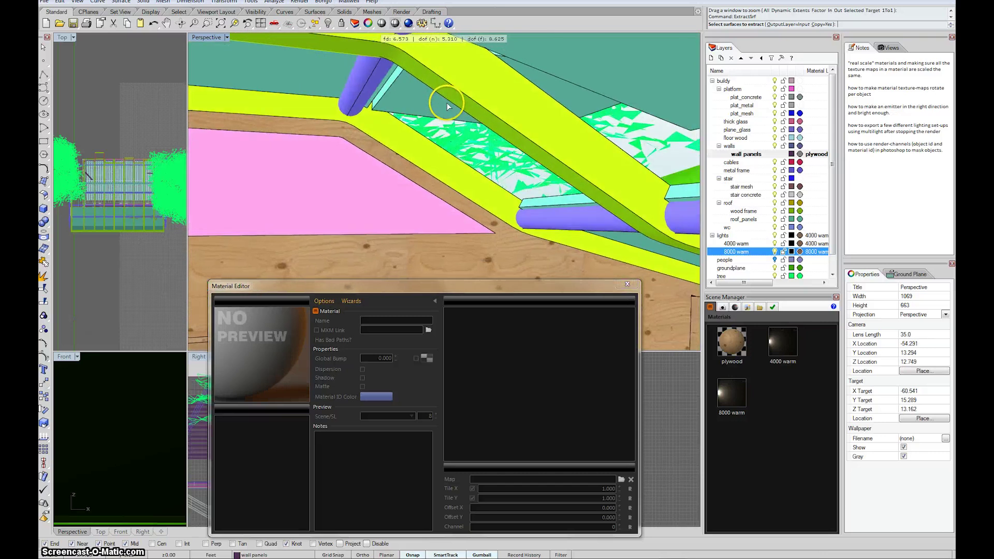
click(437, 118)
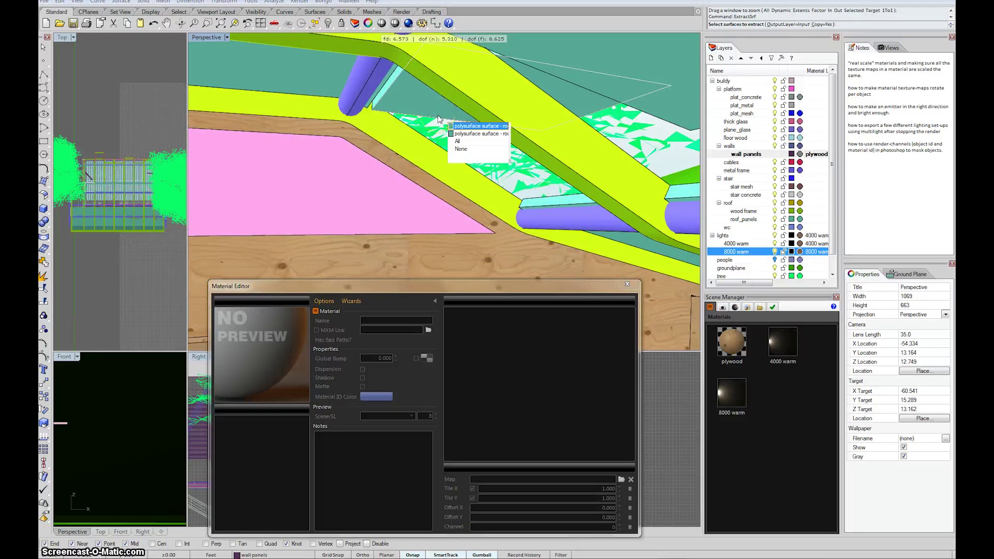
click(466, 126)
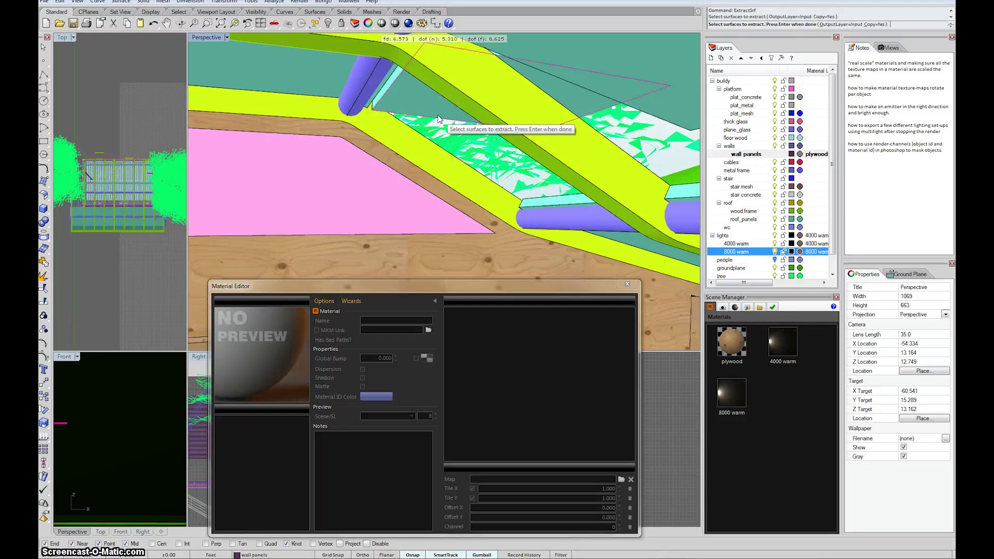
Make 4000 warm the current layer and extract the picked roof panel face as a copy with the output layer set to Current.
click(921, 31)
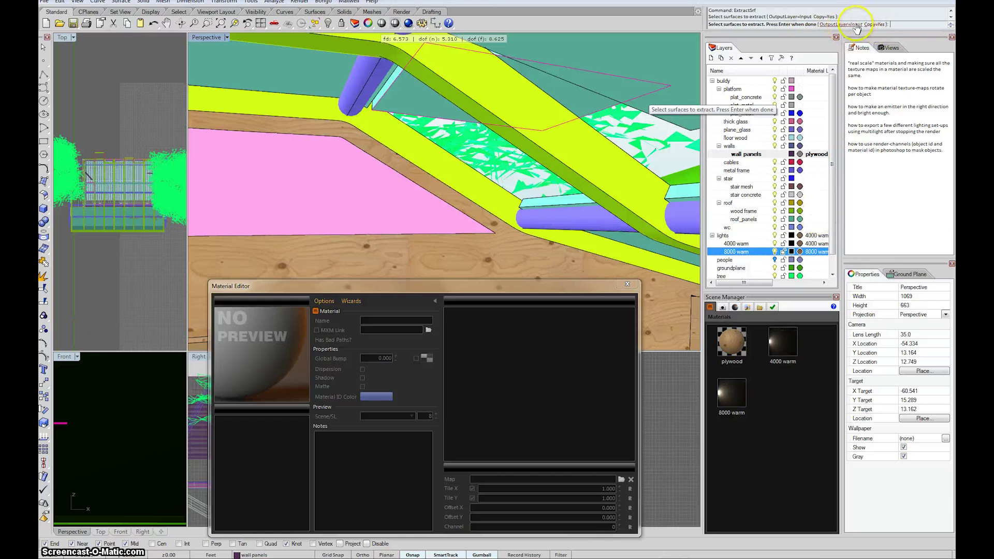
click(749, 244)
click(750, 236)
double_click(750, 243)
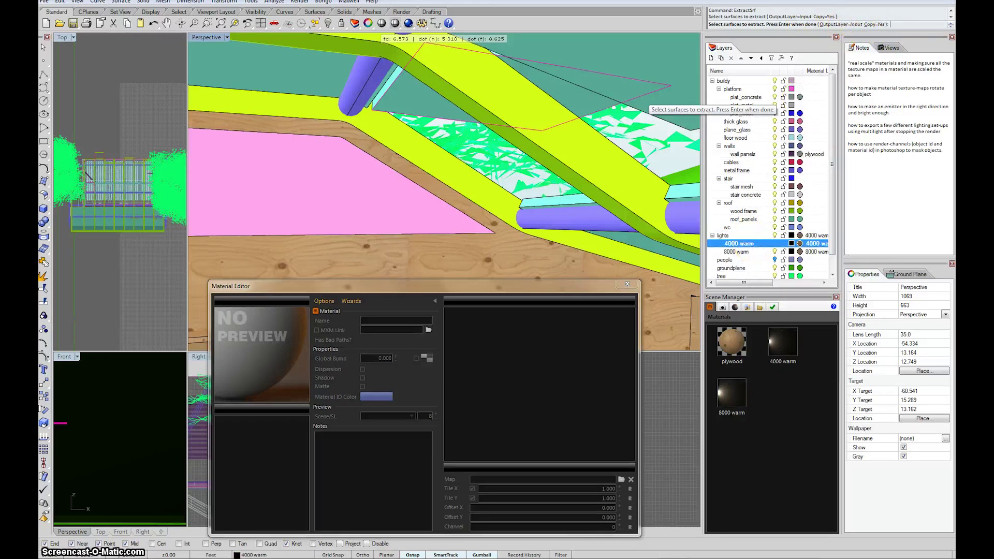
click(838, 24)
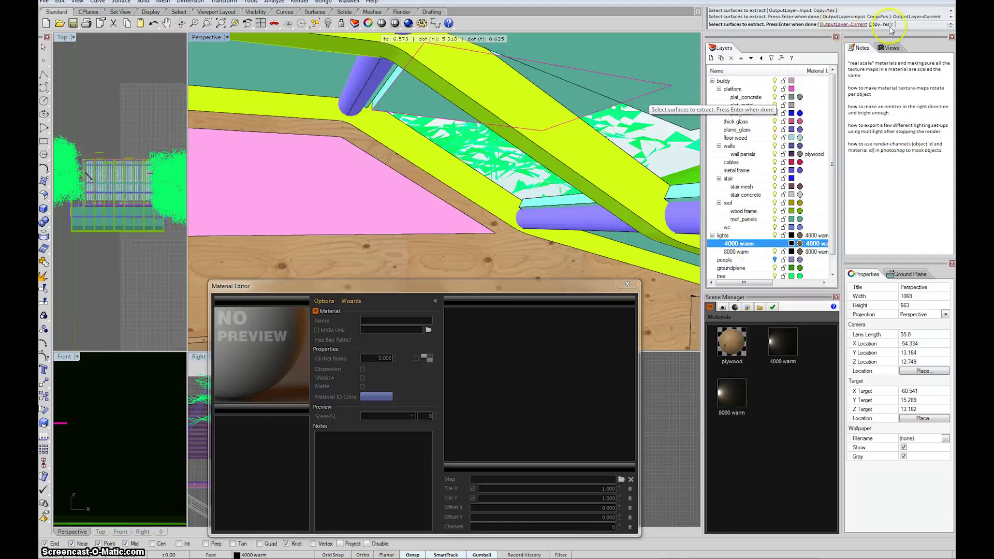
right_drag(476, 127, 475, 112)
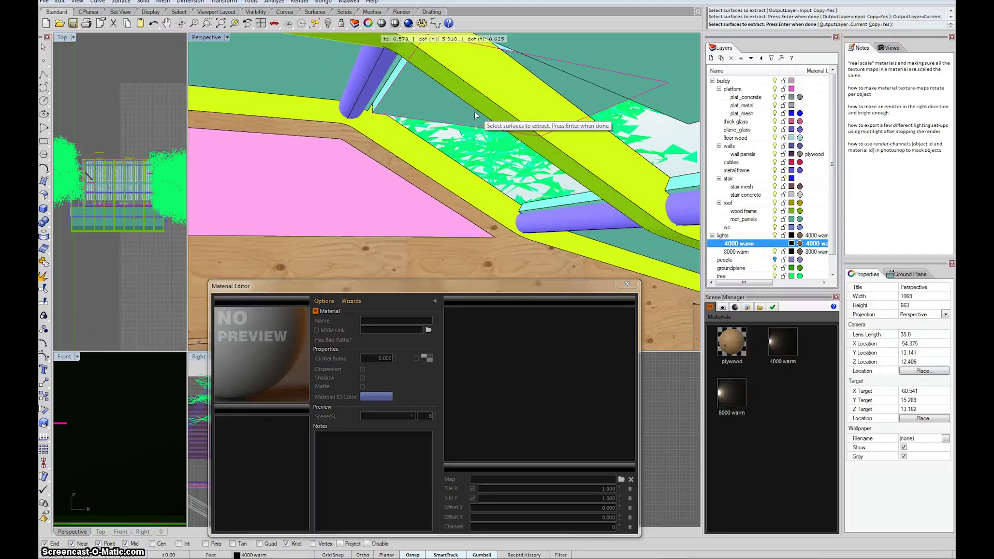
click(474, 115)
right_click(467, 108)
right_drag(468, 108, 459, 107)
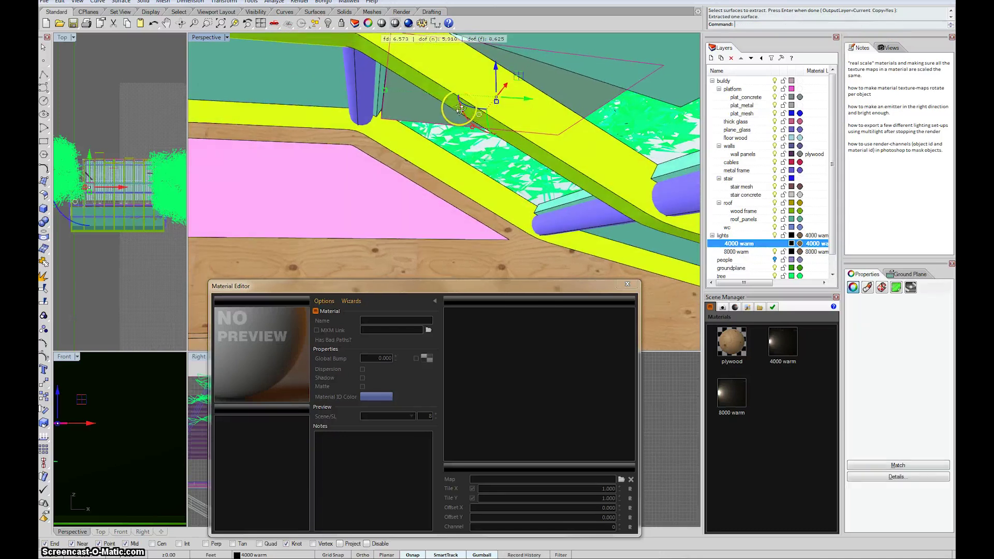
Check the Maxwell material assigned to the extracted surface in its object properties.
click(768, 350)
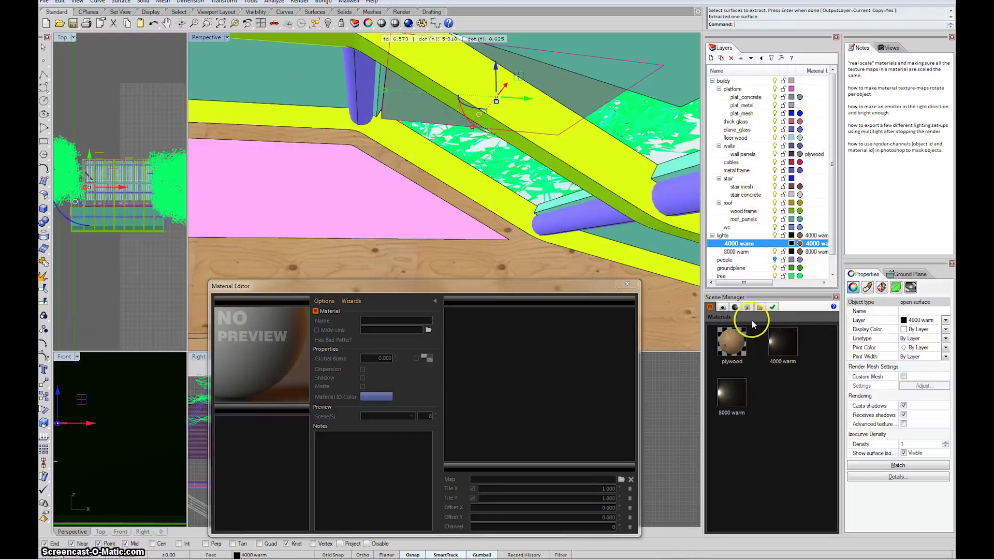
click(911, 287)
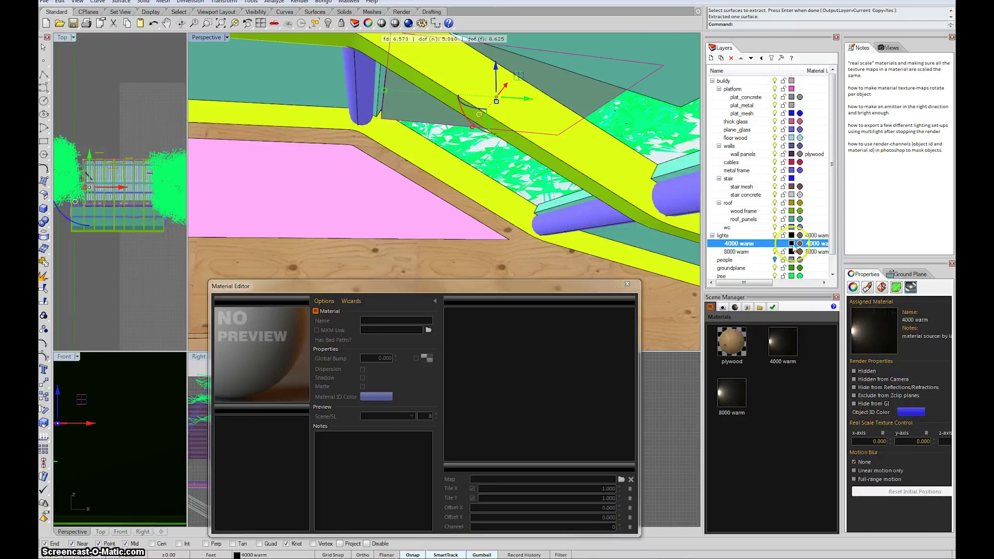
right_drag(388, 134, 341, 136)
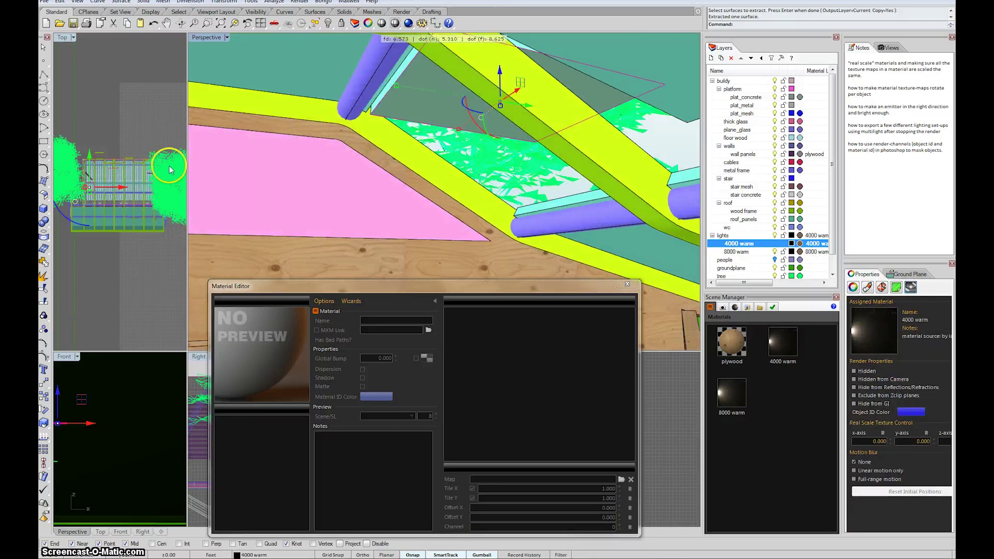
Lower the extracted surface vertically by a small distance so it sits just beneath the roof panel.
mouse_move(89, 405)
right_down()
mouse_move(146, 399)
mouse_move(89, 388)
right_up()
scroll(112, 408, down, 3)
drag(324, 285, 147, 491)
right_drag(310, 390, 505, 464)
scroll(495, 409, up, 6)
mouse_move(484, 413)
right_down()
mouse_move(472, 433)
mouse_move(470, 421)
right_up()
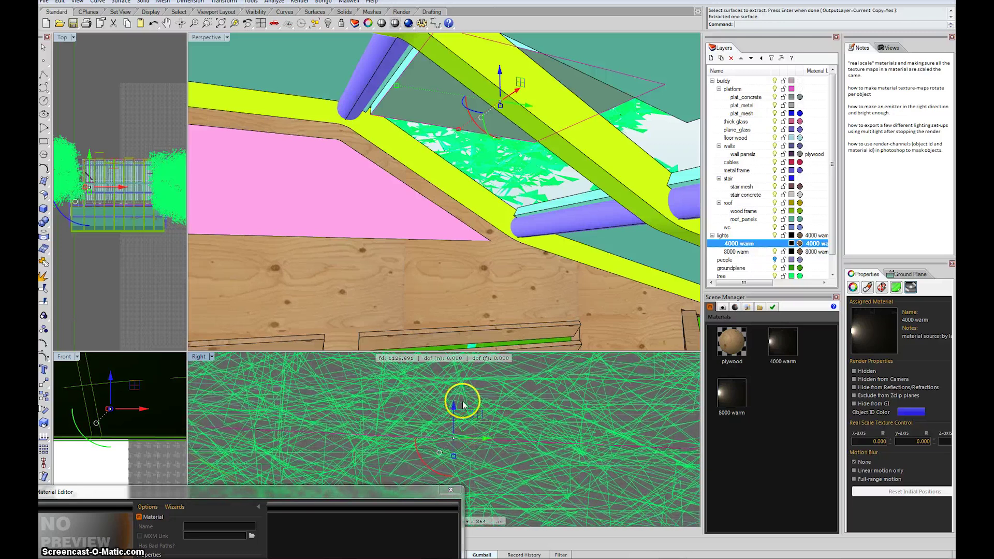
drag(448, 405, 520, 173)
scroll(523, 171, down, 2)
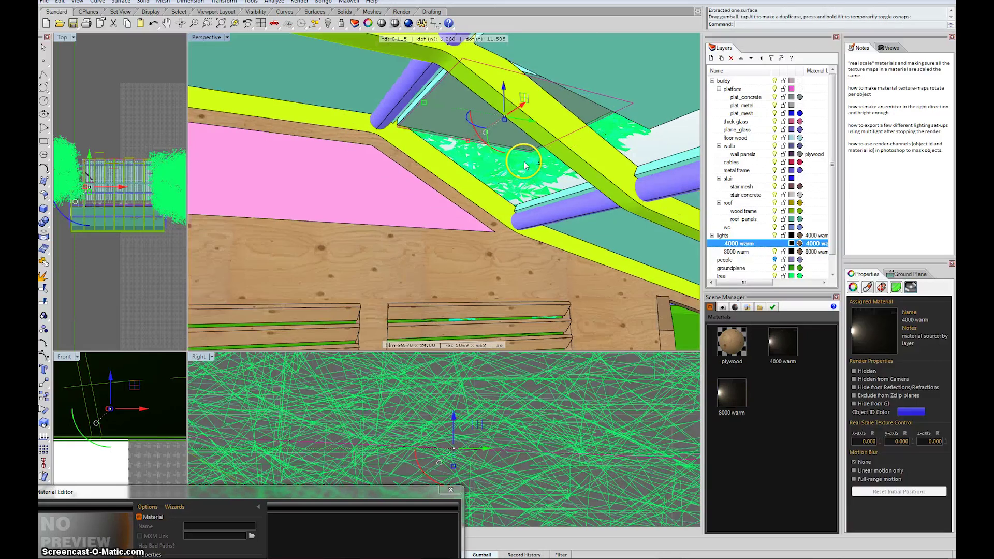
scroll(526, 163, up, 2)
scroll(512, 155, up, 3)
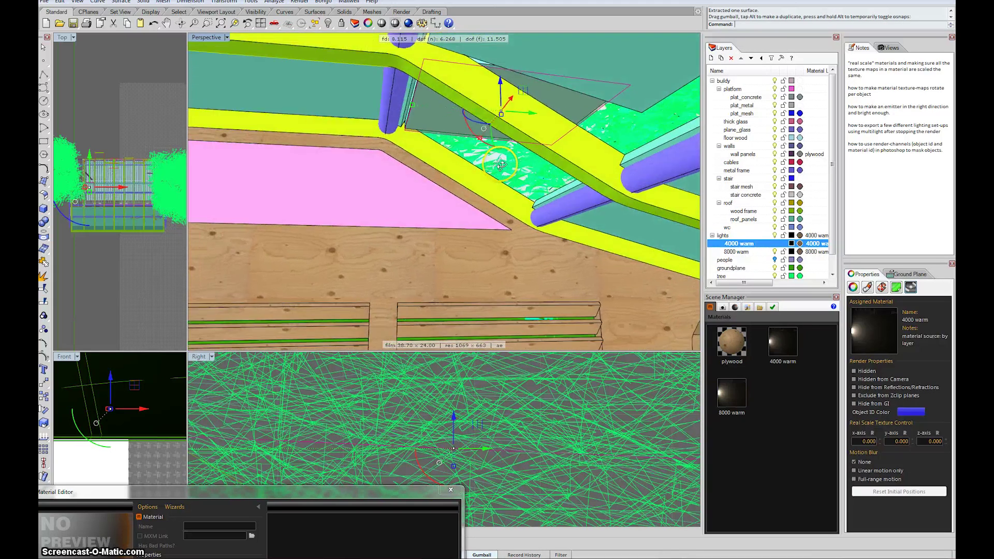
Move the surface about 4.02 ft in the negative Y direction, to the neighbouring roof bay along the louvred end wall.
right_drag(499, 166, 499, 173)
scroll(134, 190, up, 5)
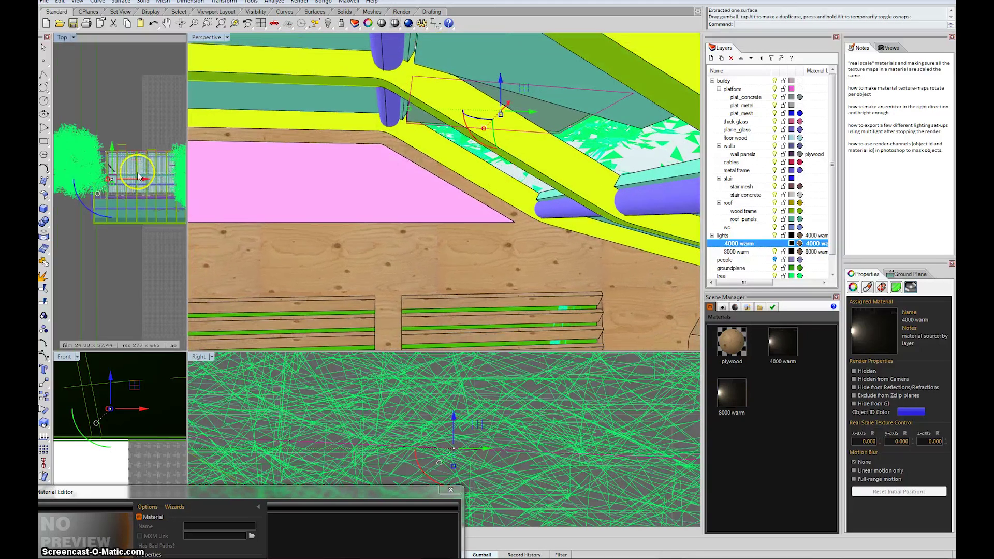
right_drag(111, 183, 111, 248)
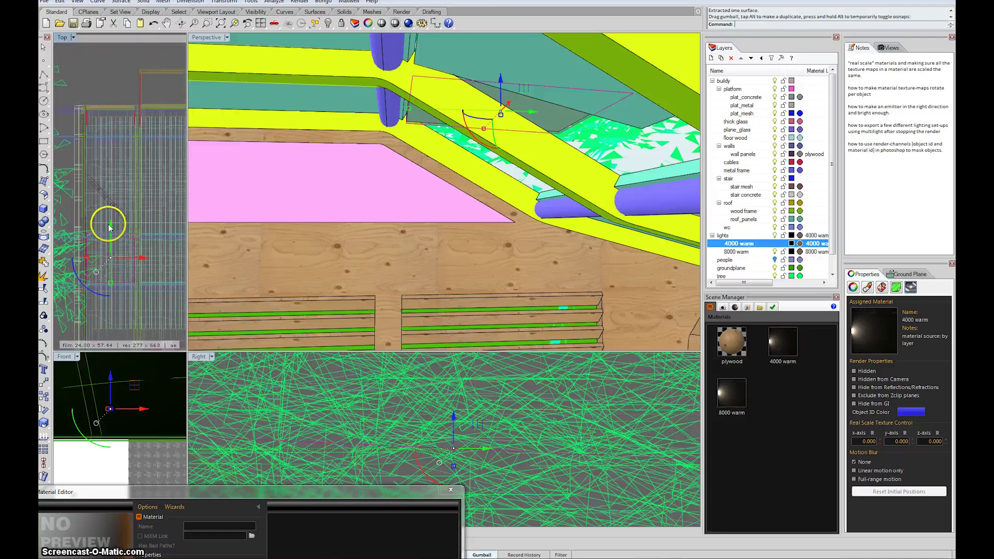
drag(110, 230, 115, 321)
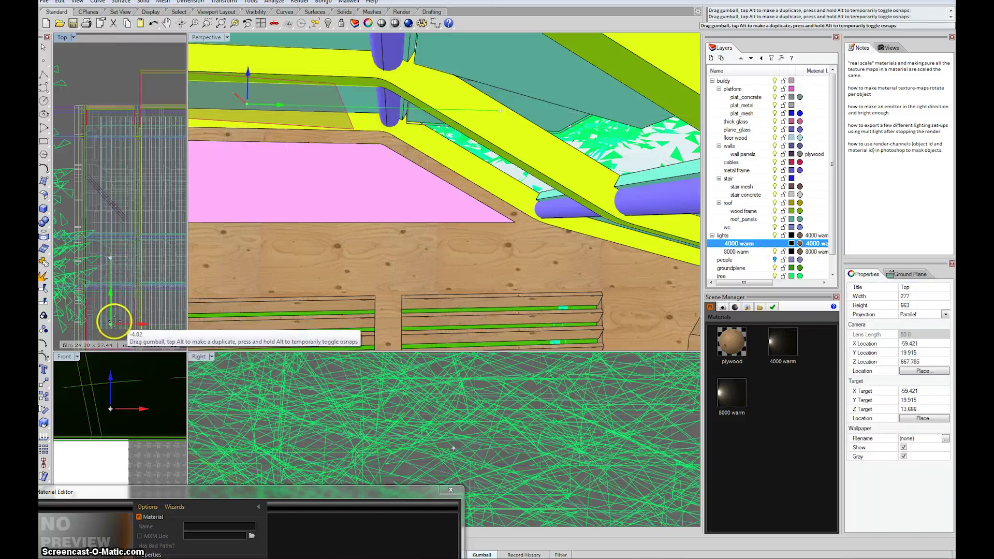
right_drag(305, 193, 354, 188)
scroll(346, 192, down, 3)
scroll(420, 175, up, 4)
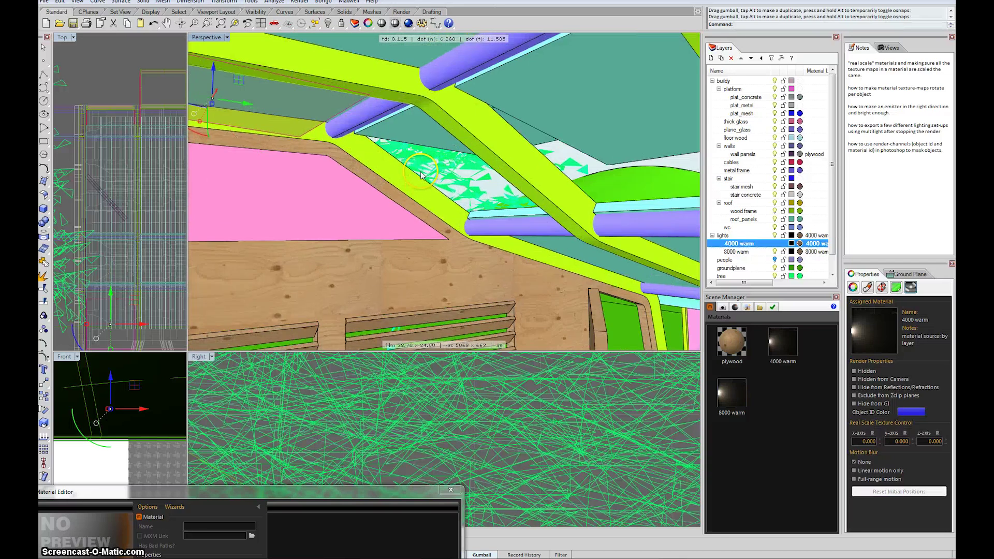
right_drag(462, 175, 263, 171)
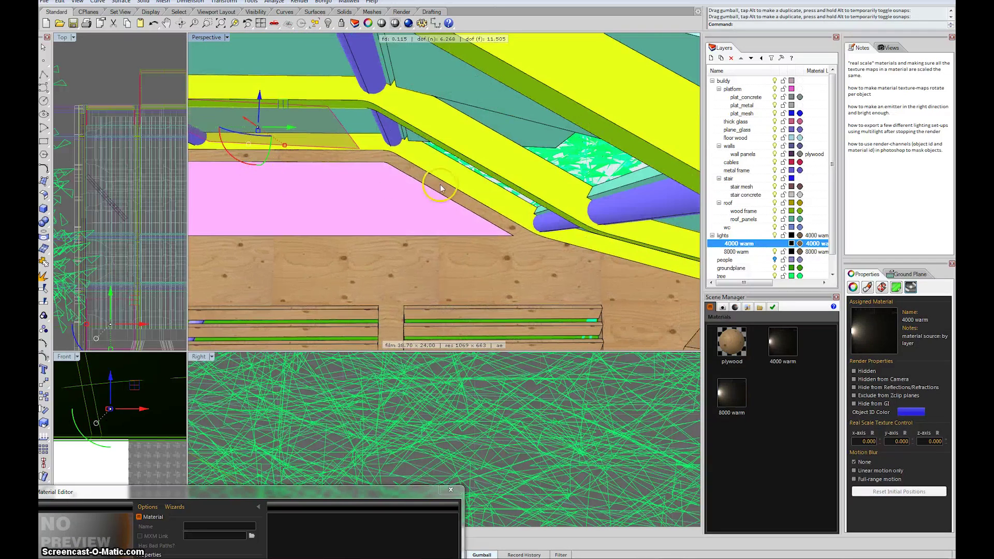
right_drag(441, 188, 342, 183)
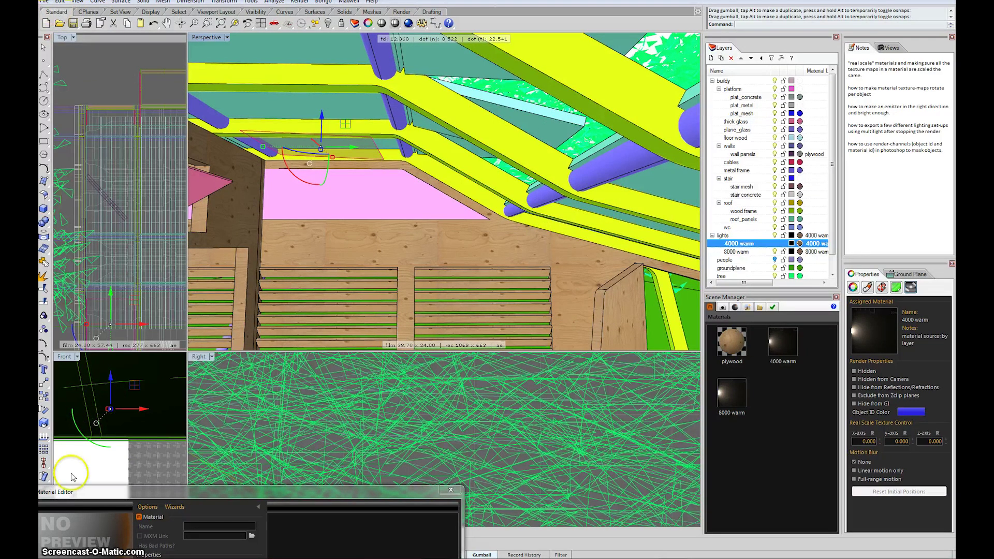
Display the moved surface's normals with the Dir command and try Flip, finishing with the normals pointing down into the room.
drag(85, 487, 291, 421)
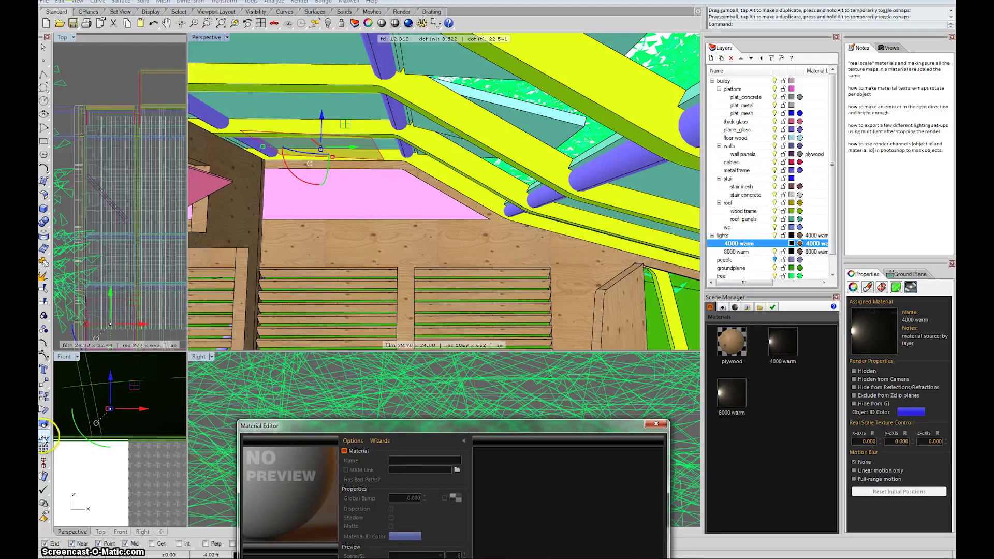
click(43, 437)
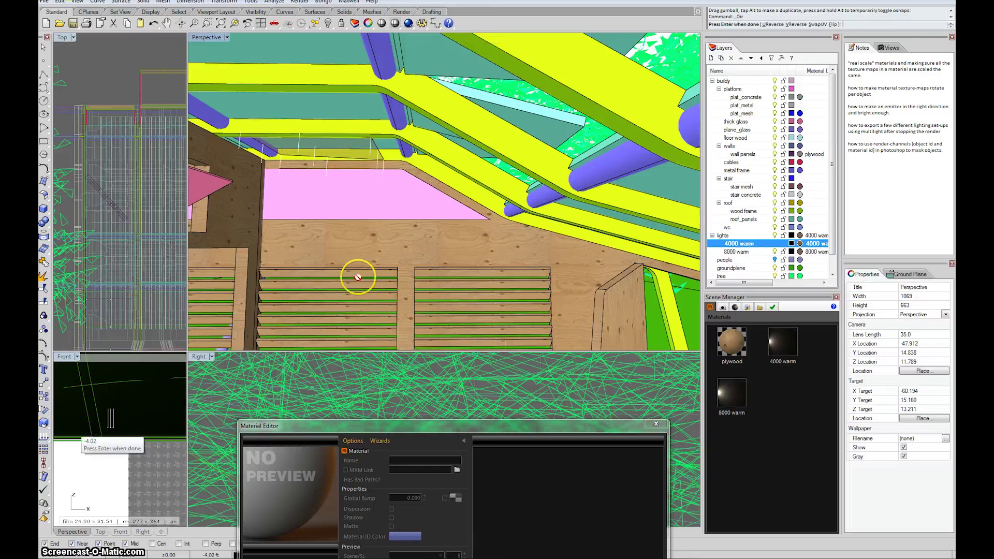
scroll(365, 162, up, 1)
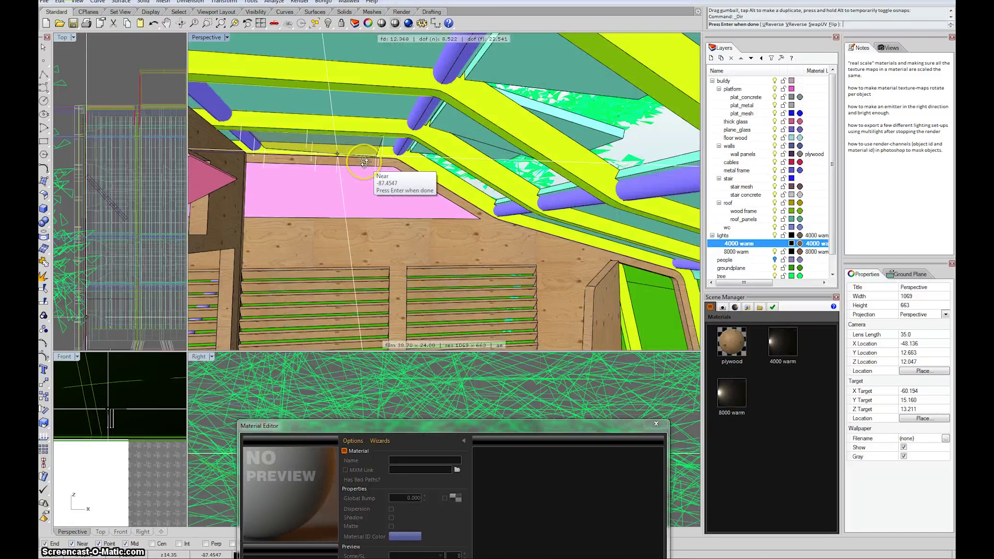
right_drag(364, 162, 338, 155)
scroll(338, 157, up, 2)
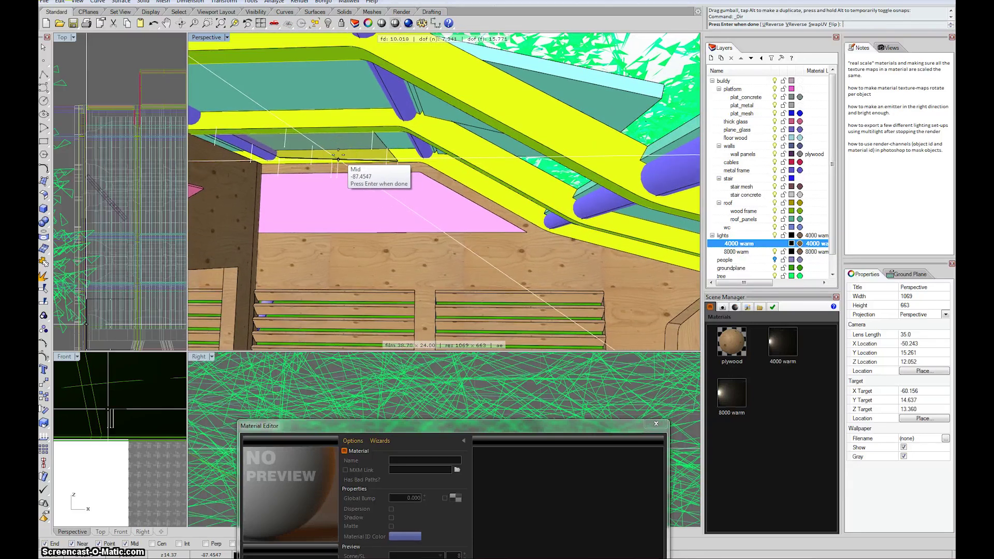
click(829, 13)
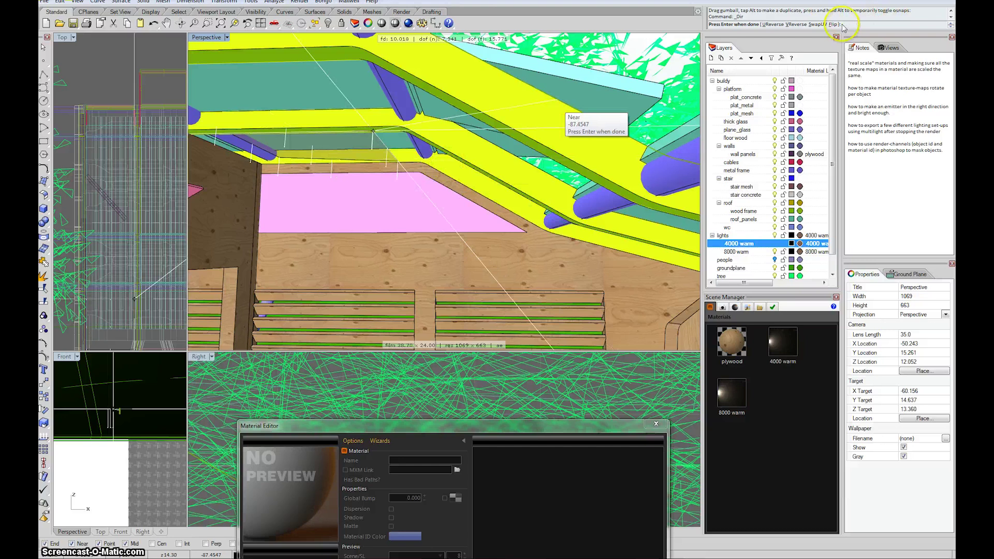
click(833, 25)
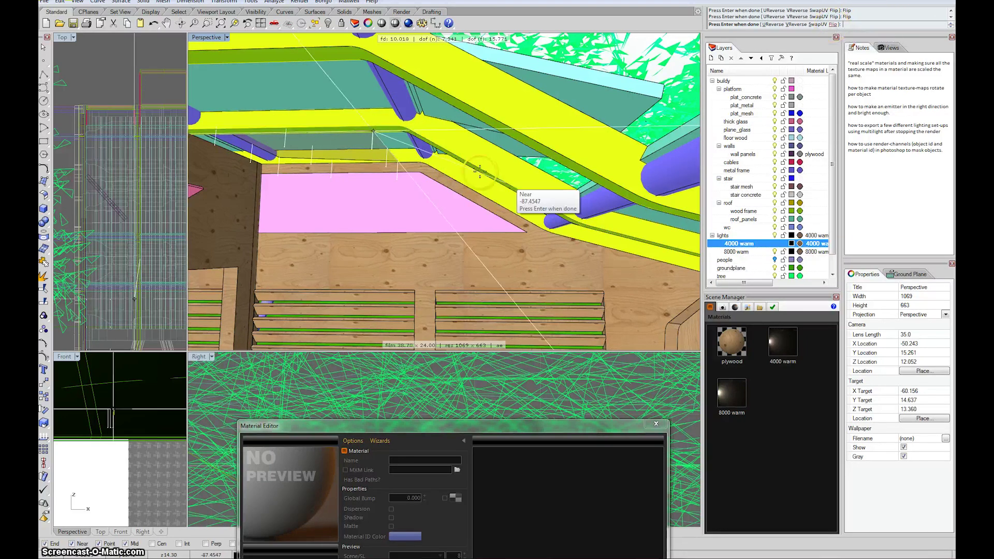
right_click(356, 122)
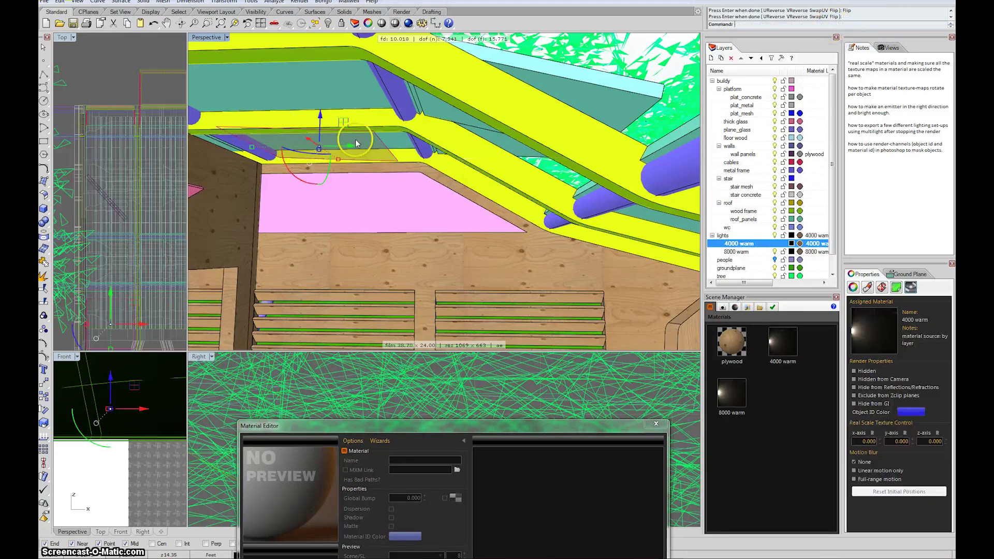
Examine the house from outside and the interior beside the louvred end wall through the open front bay.
right_drag(356, 137, 517, 143)
scroll(397, 136, down, 5)
scroll(425, 135, down, 5)
scroll(359, 134, down, 6)
right_drag(445, 133, 461, 151)
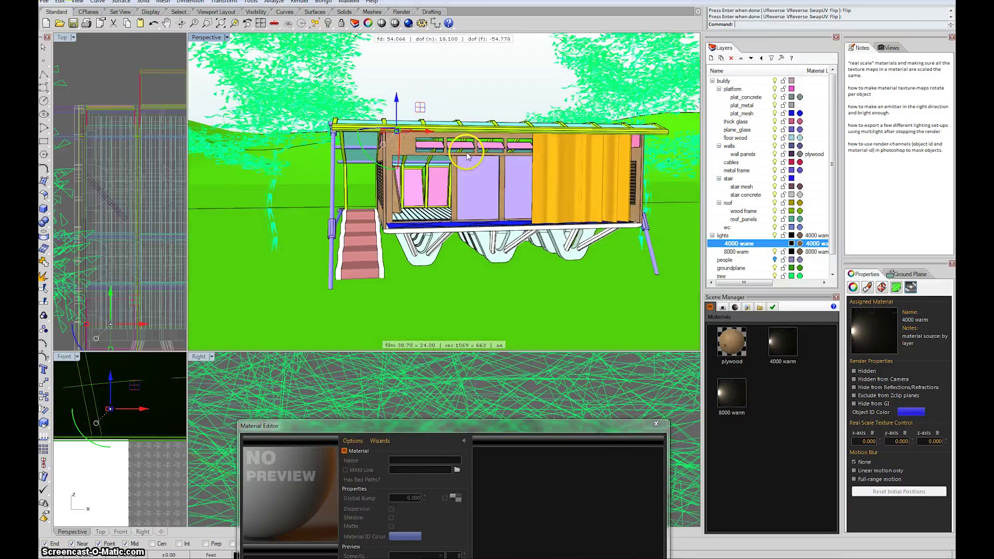
scroll(454, 172, up, 8)
right_drag(399, 184, 372, 195)
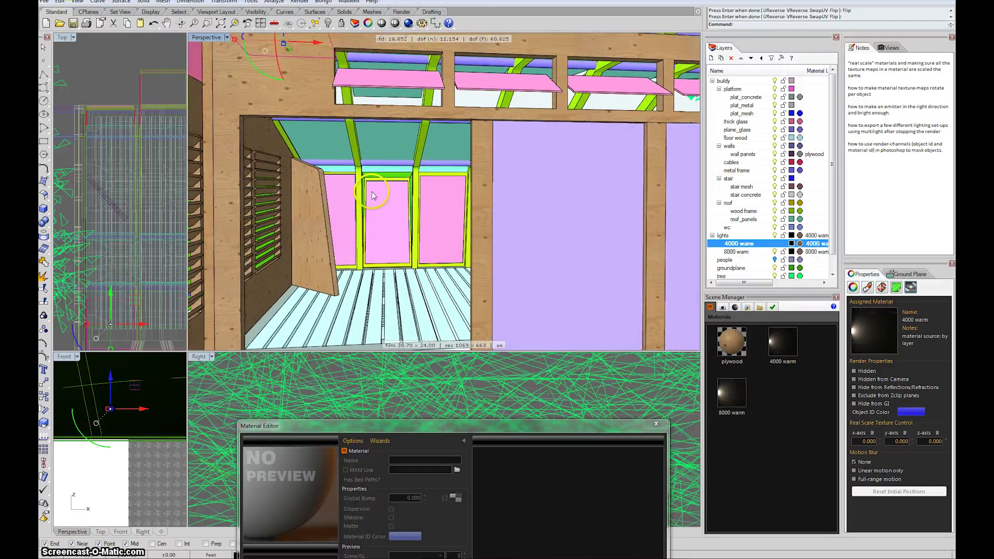
drag(432, 431, 430, 200)
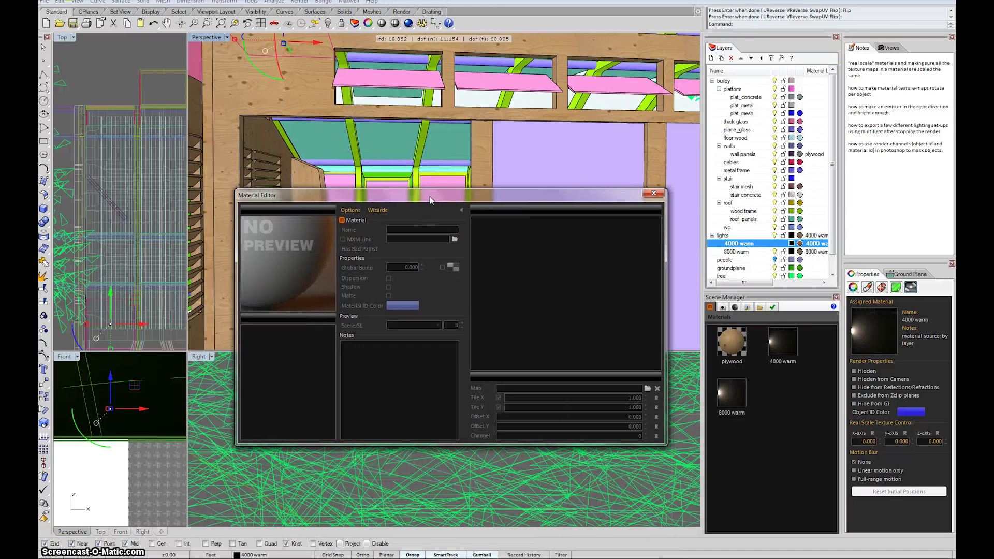
drag(510, 201, 490, 225)
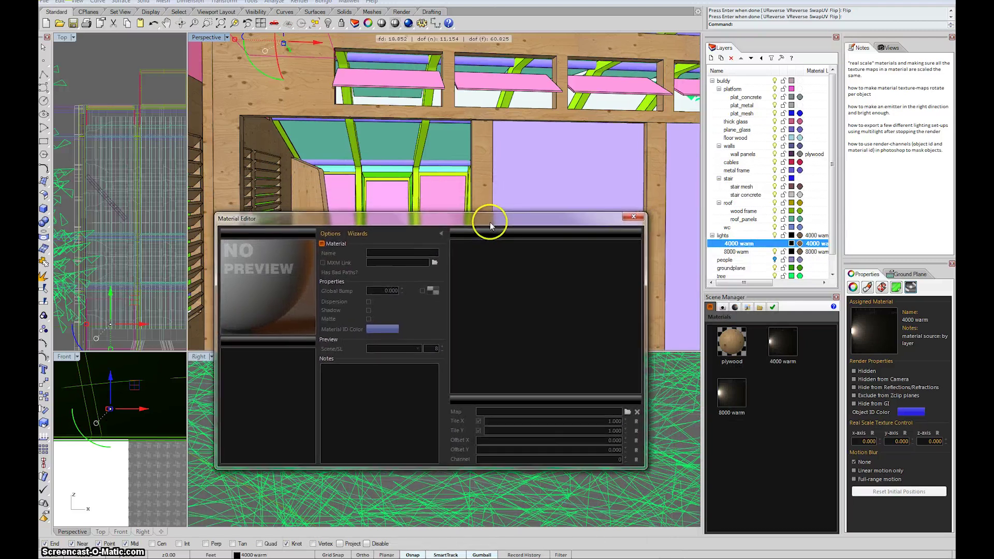
Close the Material Editor and set Multilight to Intensity in the scene's output settings.
click(634, 217)
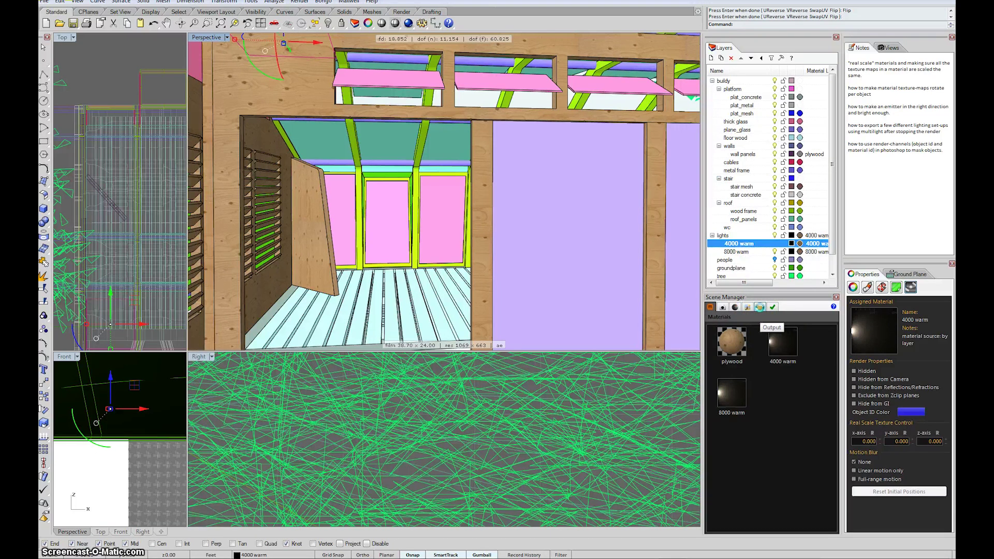
click(759, 307)
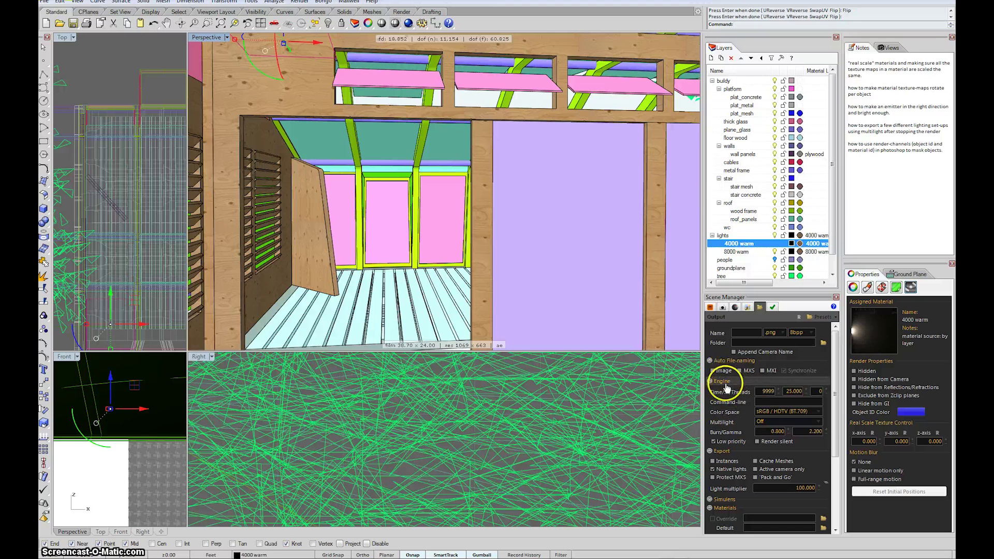
click(779, 421)
click(780, 440)
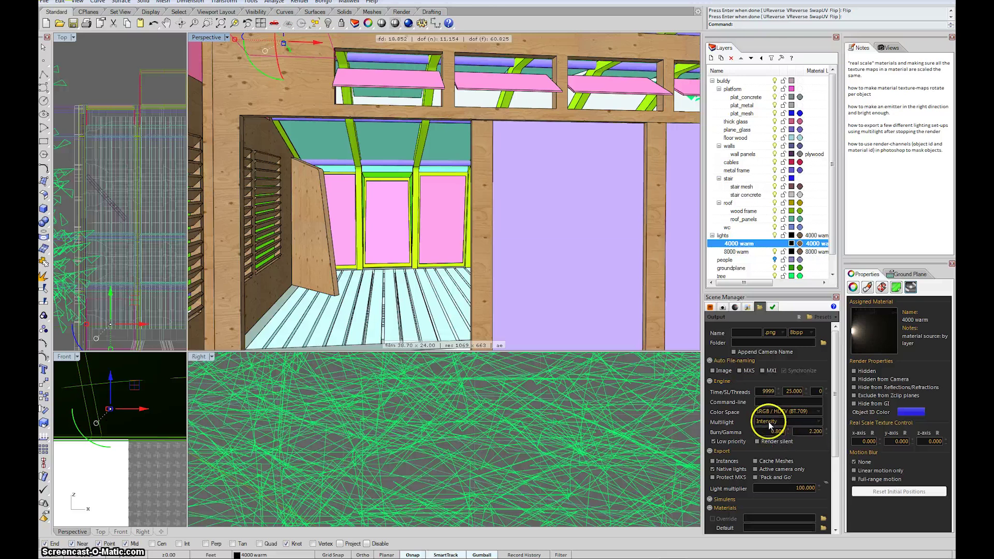
click(769, 422)
click(776, 438)
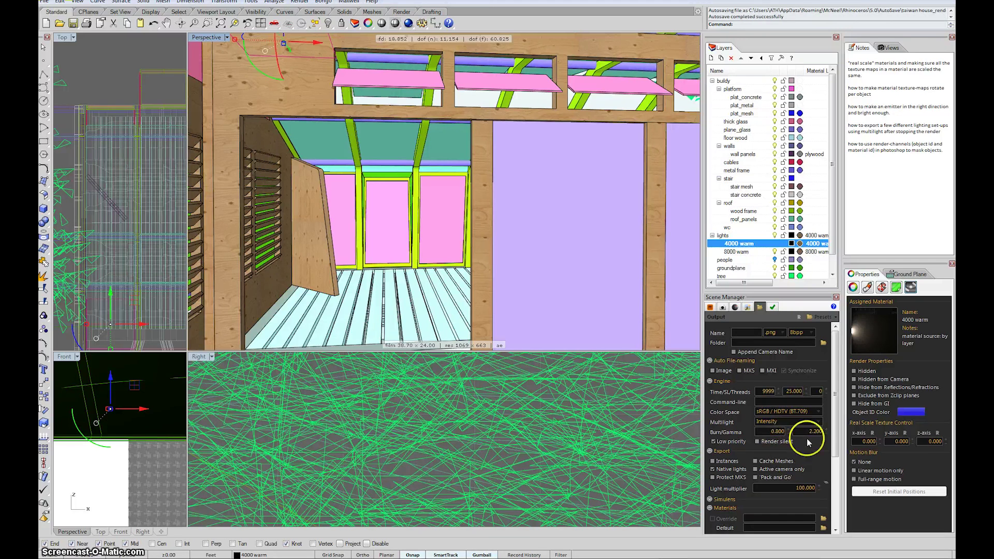
drag(836, 373, 832, 444)
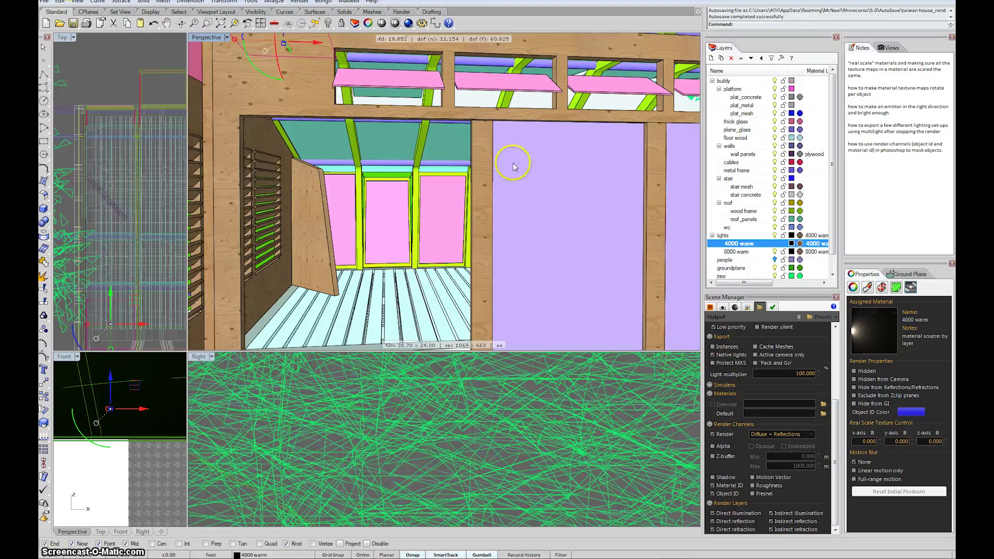
drag(833, 448, 841, 363)
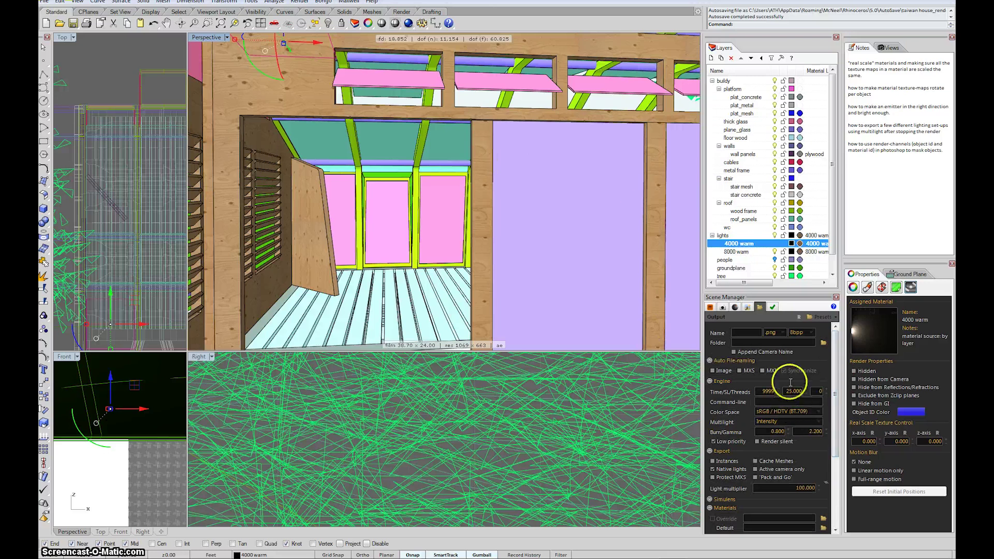
Extract a copy of the open plywood panel's large face beside the louvred wall onto the 8000 warm layer with ExtractSrf.
right_drag(492, 140, 517, 149)
scroll(668, 165, up, 2)
scroll(440, 182, up, 6)
mouse_move(439, 181)
right_down()
mouse_move(498, 169)
mouse_move(425, 196)
mouse_move(444, 196)
right_up()
scroll(424, 197, up, 3)
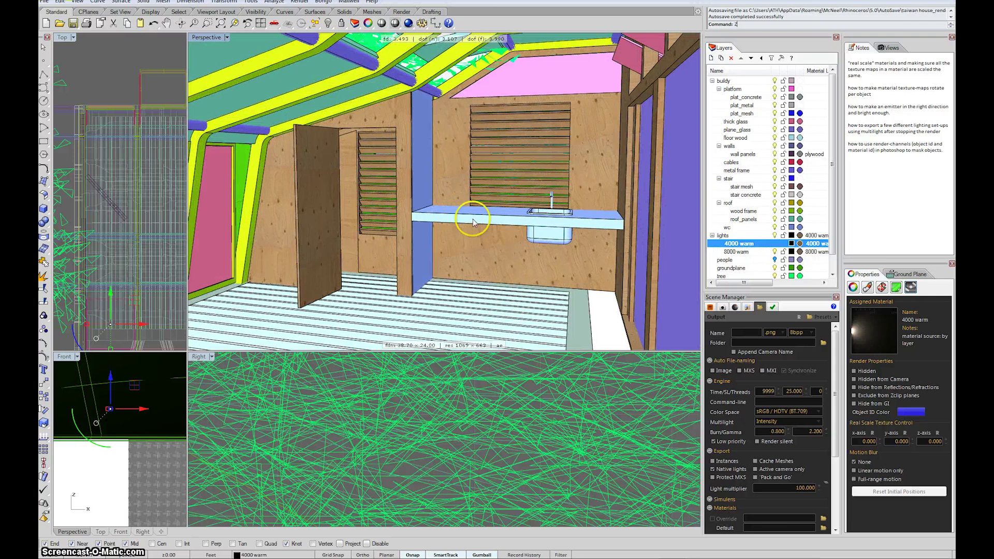
key(ctrl+w)
drag(456, 197, 492, 222)
scroll(493, 222, down, 2)
right_drag(475, 219, 468, 191)
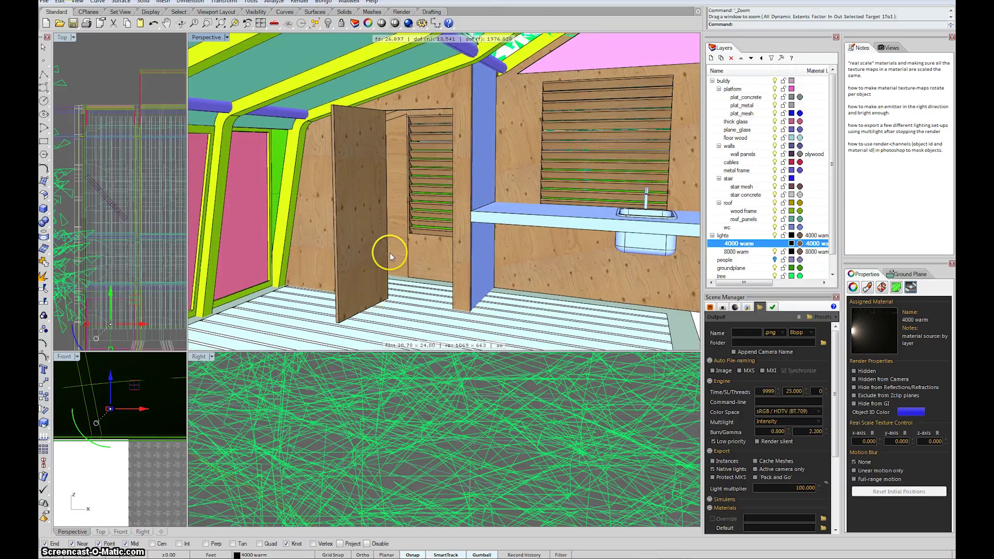
right_click(762, 19)
click(789, 69)
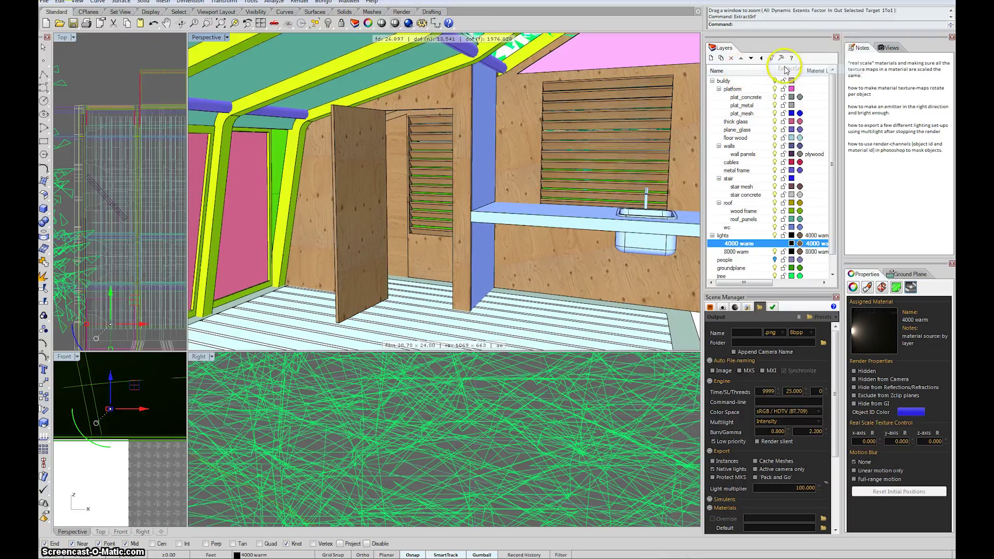
click(379, 305)
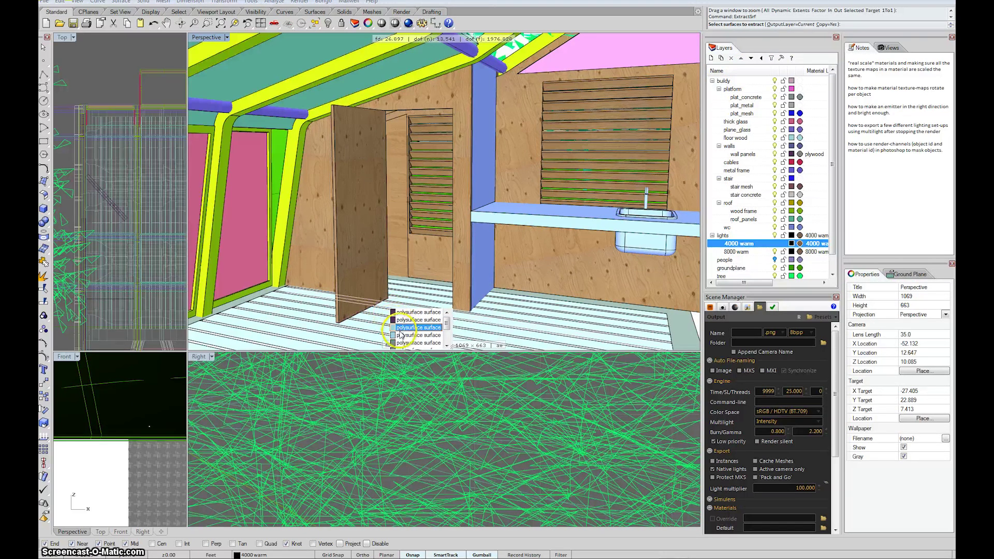
scroll(400, 347, down, 1)
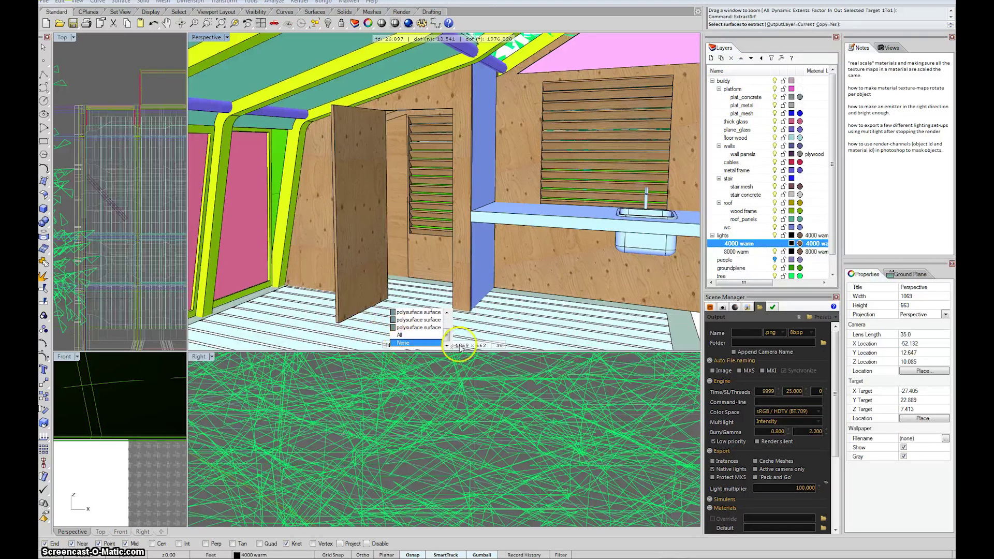
click(438, 341)
scroll(385, 296, up, 3)
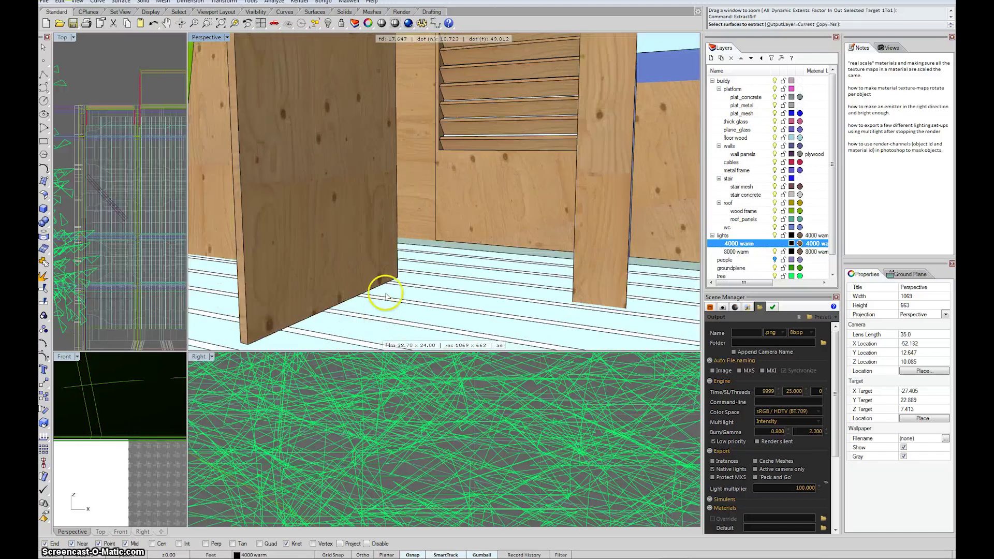
click(254, 306)
click(254, 306)
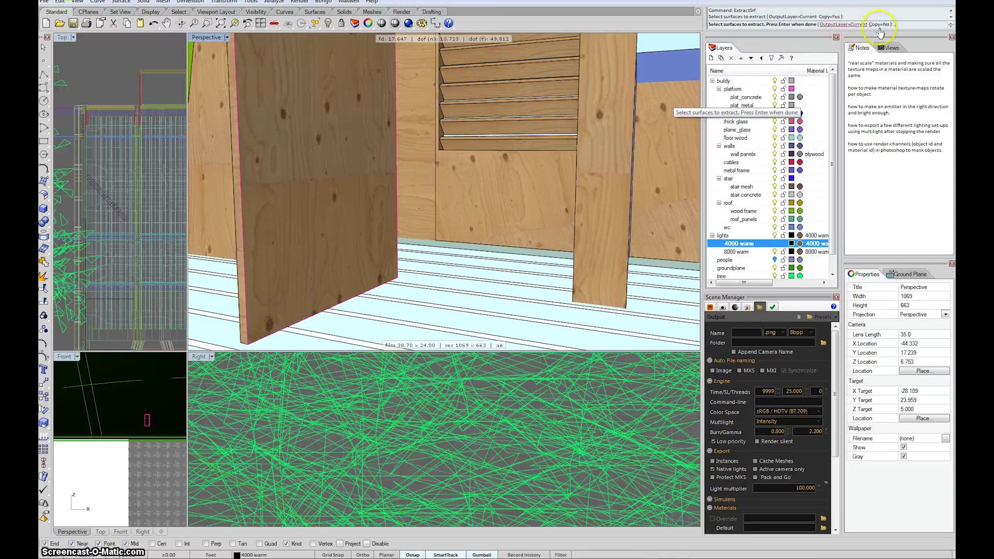
click(740, 253)
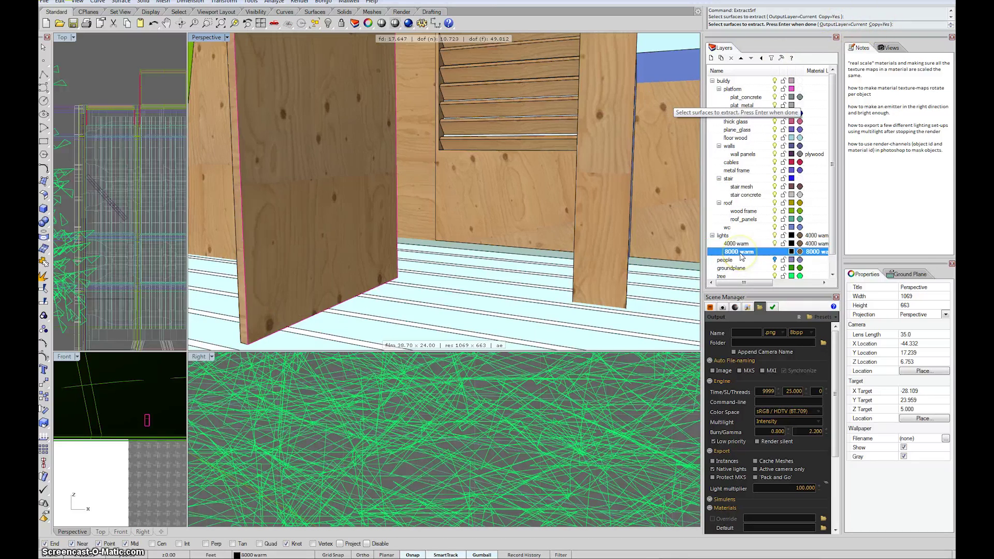
right_drag(465, 205, 467, 198)
key(Return)
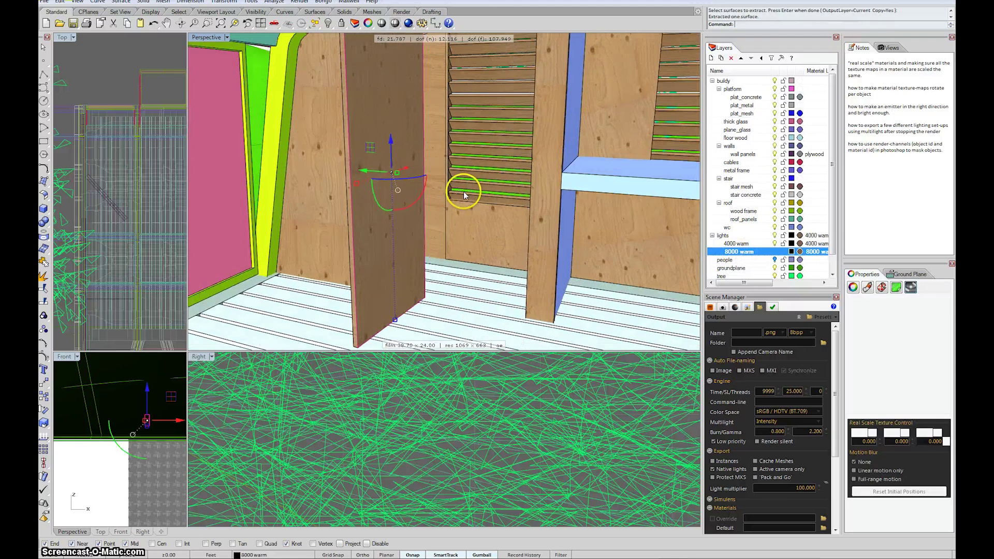
Move the extracted surface about 3.61 ft in the negative Y direction in plan and rotate it about 88 degrees.
scroll(162, 180, down, 15)
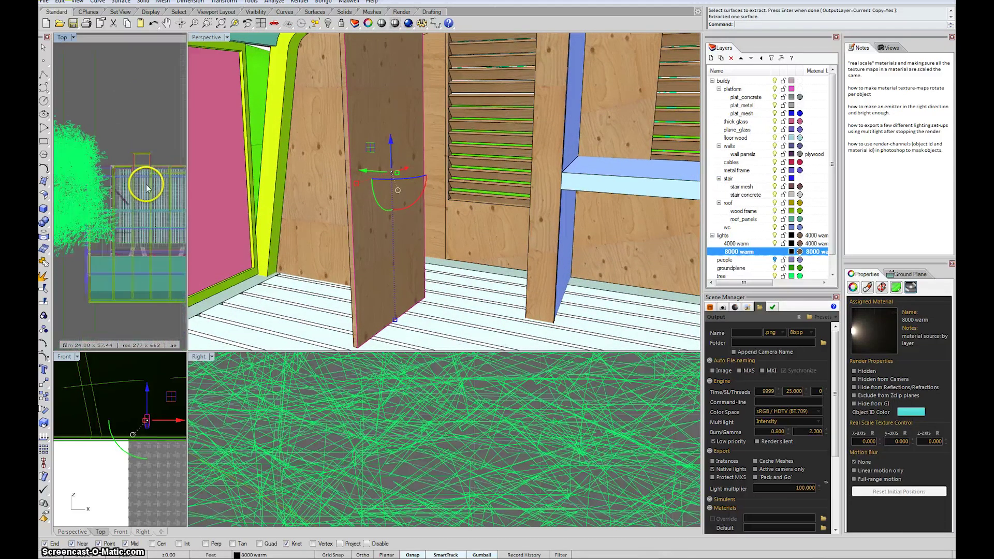
right_drag(133, 181, 116, 193)
scroll(136, 183, up, 8)
scroll(113, 192, up, 4)
drag(100, 174, 102, 239)
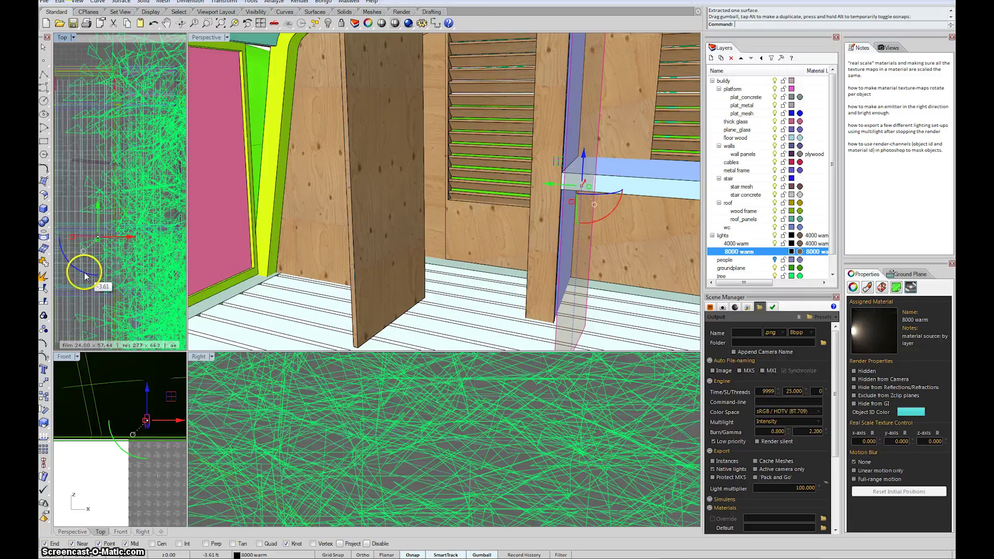
drag(93, 278, 68, 238)
Scale the rotated surface vertically to about a quarter of its height.
right_drag(575, 236, 554, 227)
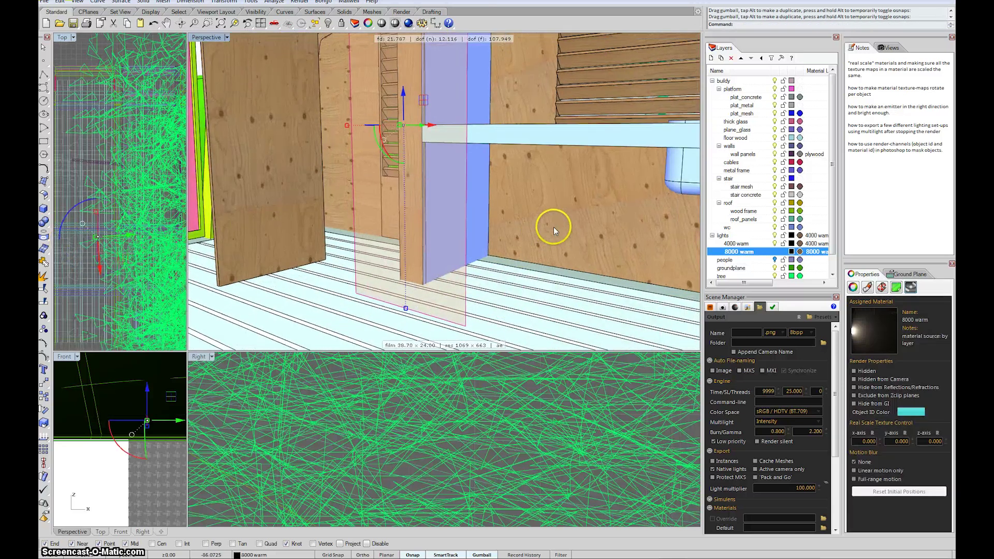
scroll(393, 430, down, 6)
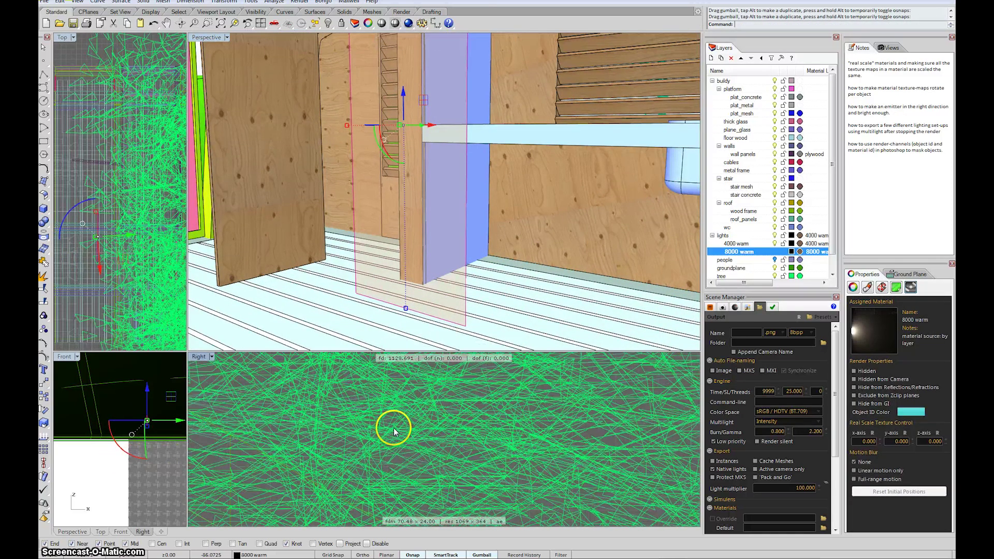
scroll(394, 431, down, 5)
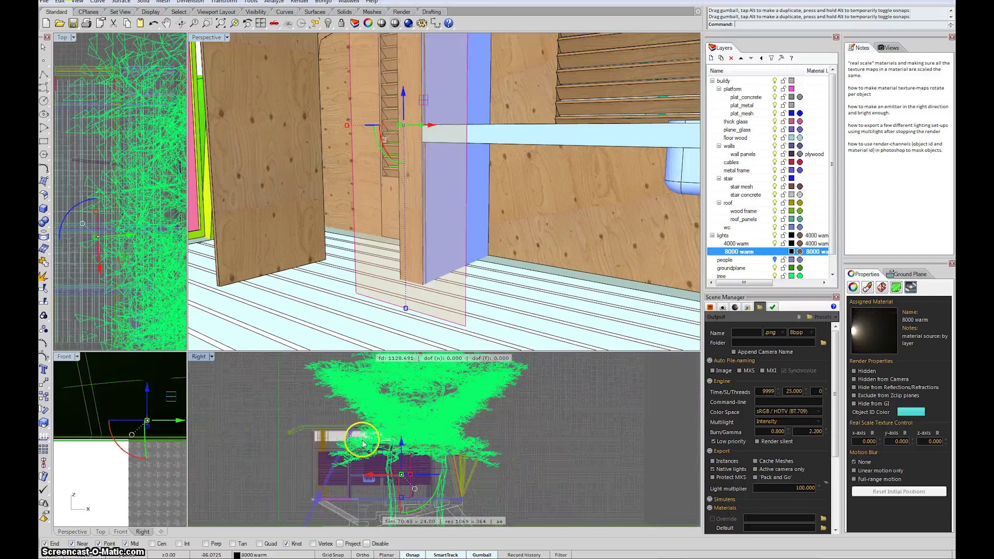
scroll(402, 466, up, 5)
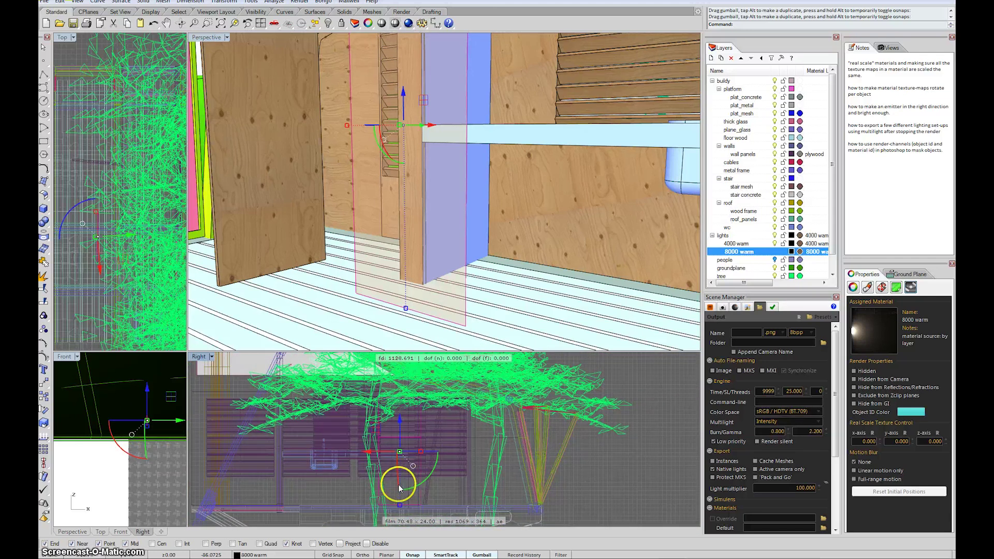
drag(397, 500, 401, 462)
scroll(464, 209, up, 5)
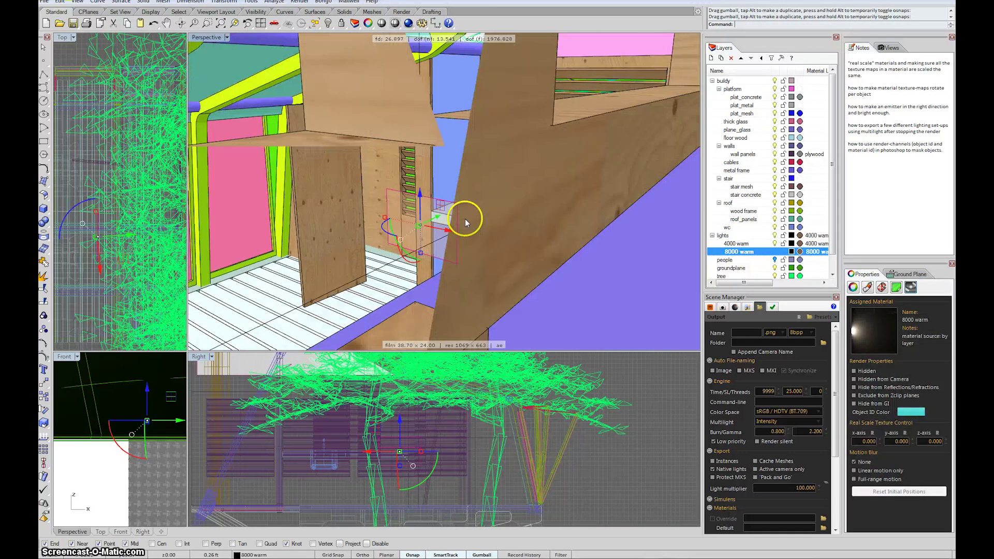
Raise the shortened surface about 3.35 ft and shift it in the negative Y direction to sit above the sink counter.
right_drag(465, 218, 477, 203)
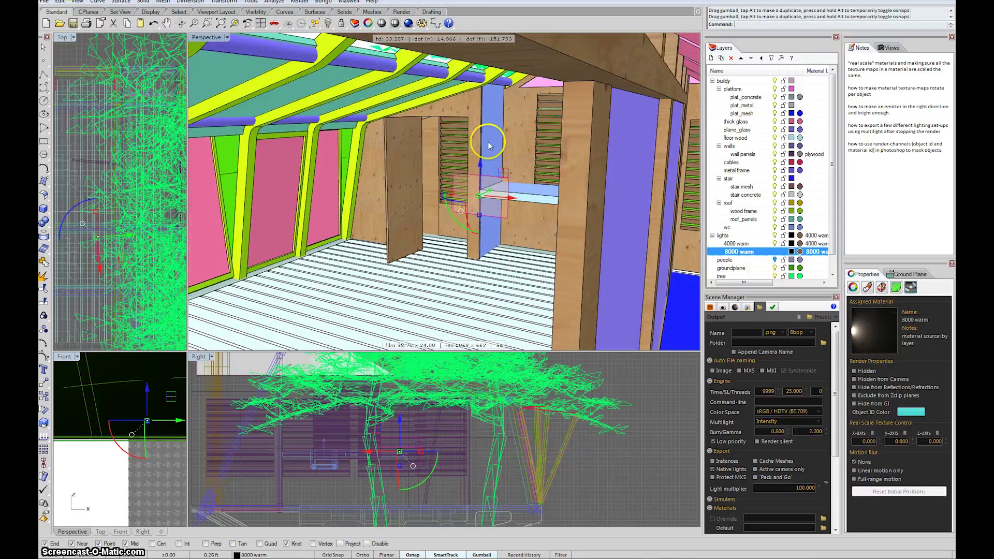
drag(475, 182, 469, 95)
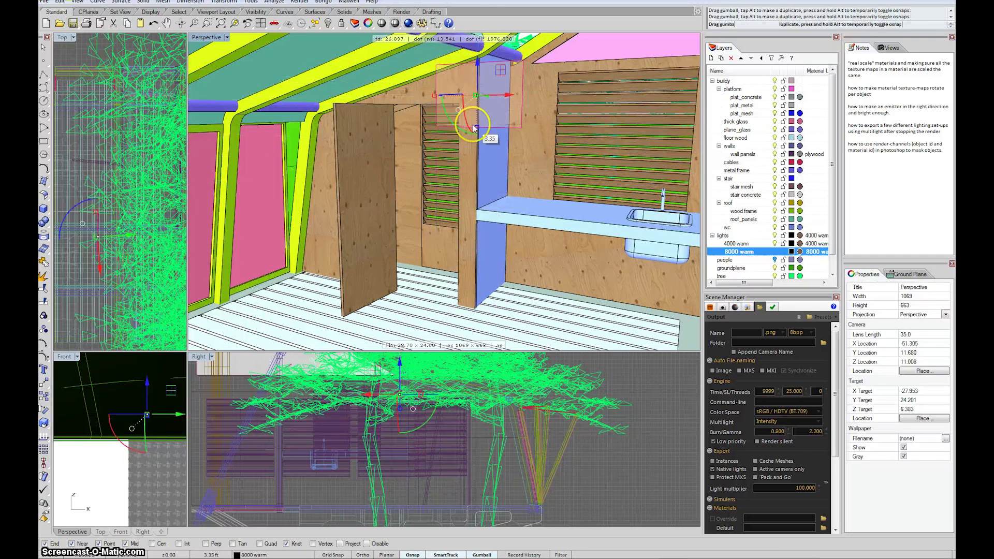
right_drag(93, 197, 106, 115)
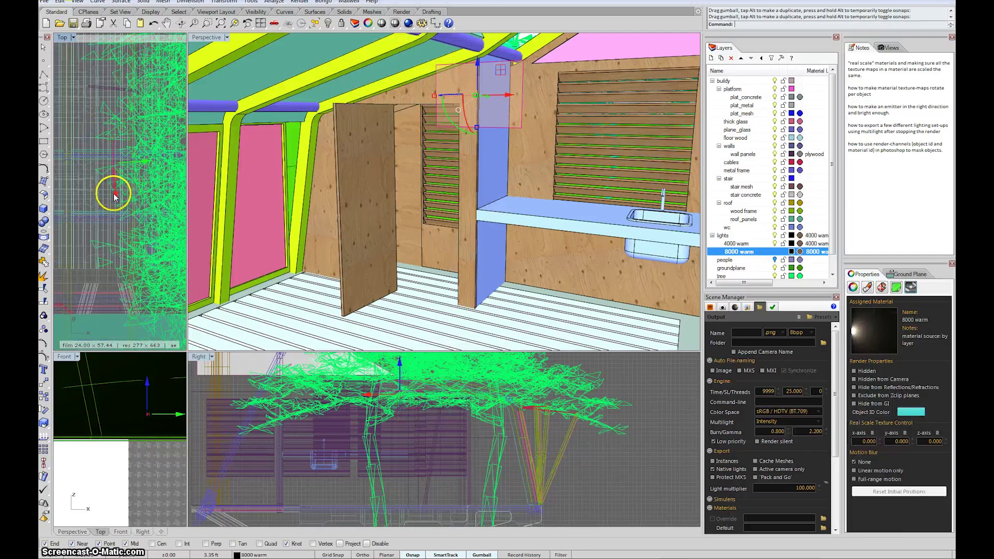
drag(111, 195, 128, 222)
scroll(129, 224, up, 6)
Display the raised surface's normals with the Dir command to check which way the emitter faces.
right_drag(544, 118, 494, 89)
click(45, 436)
right_drag(455, 156, 439, 134)
scroll(379, 74, up, 4)
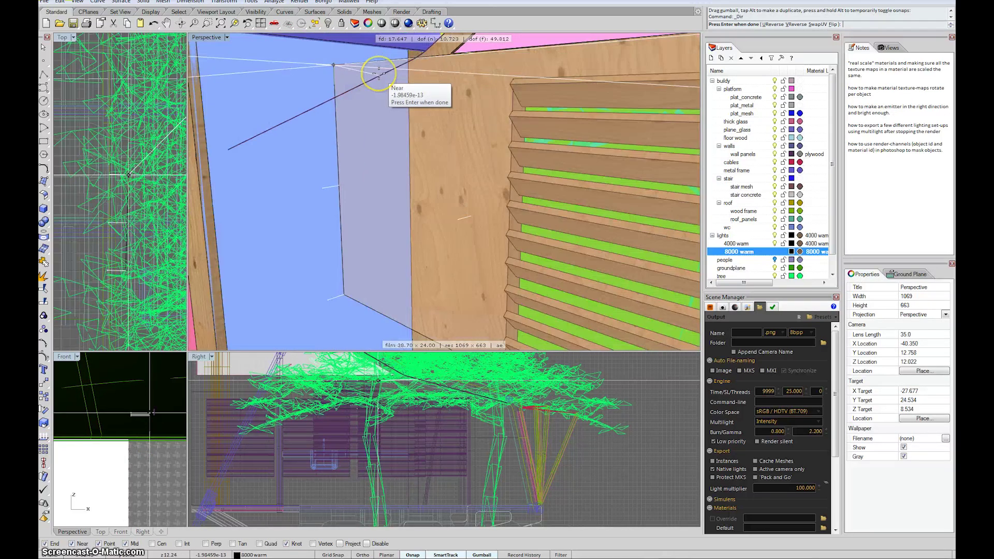
right_click(380, 75)
Examine the house from outside, from the curtain end to the glazed front bays.
scroll(424, 169, down, 4)
right_drag(425, 167, 430, 157)
scroll(430, 157, down, 4)
scroll(442, 161, down, 6)
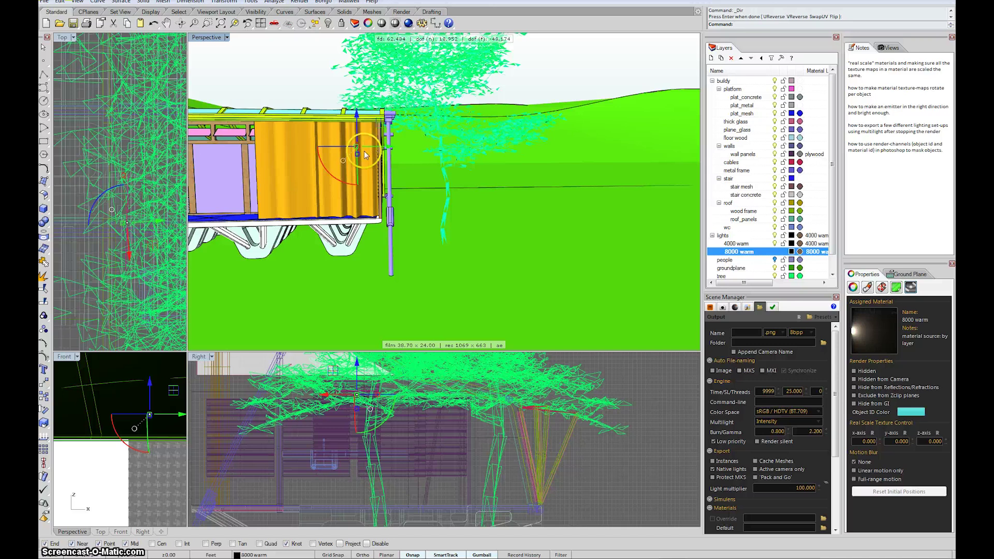
right_drag(282, 167, 309, 154)
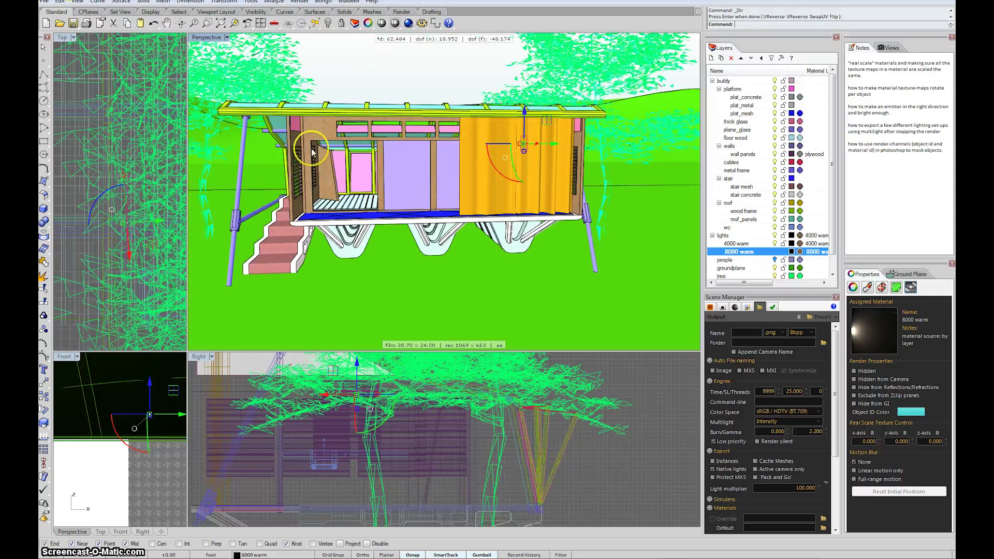
scroll(310, 151, up, 3)
right_drag(407, 143, 327, 124)
scroll(371, 160, up, 2)
scroll(428, 166, down, 2)
Check which layer the front glass pane belongs to, and turn off the plane_glass and tree layers.
click(461, 182)
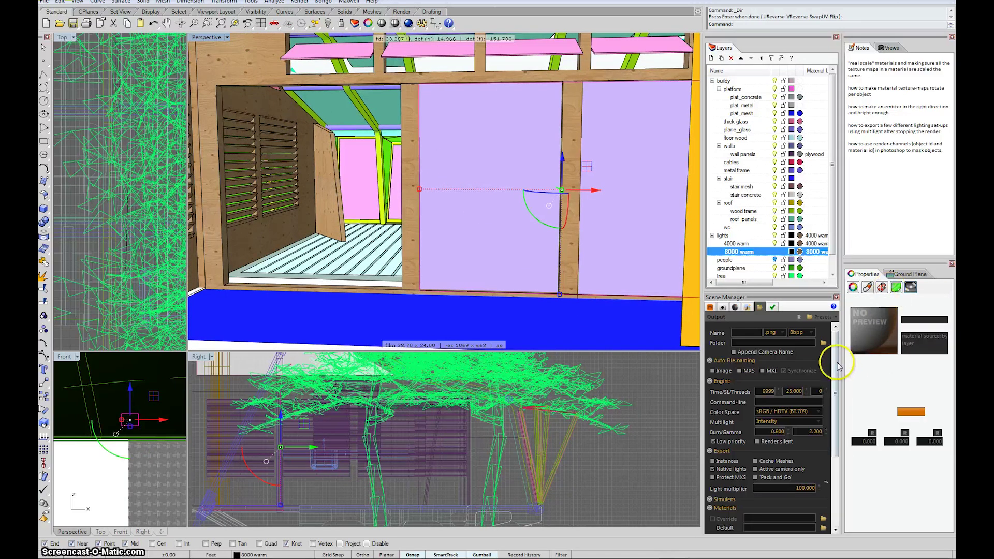
drag(837, 366, 825, 333)
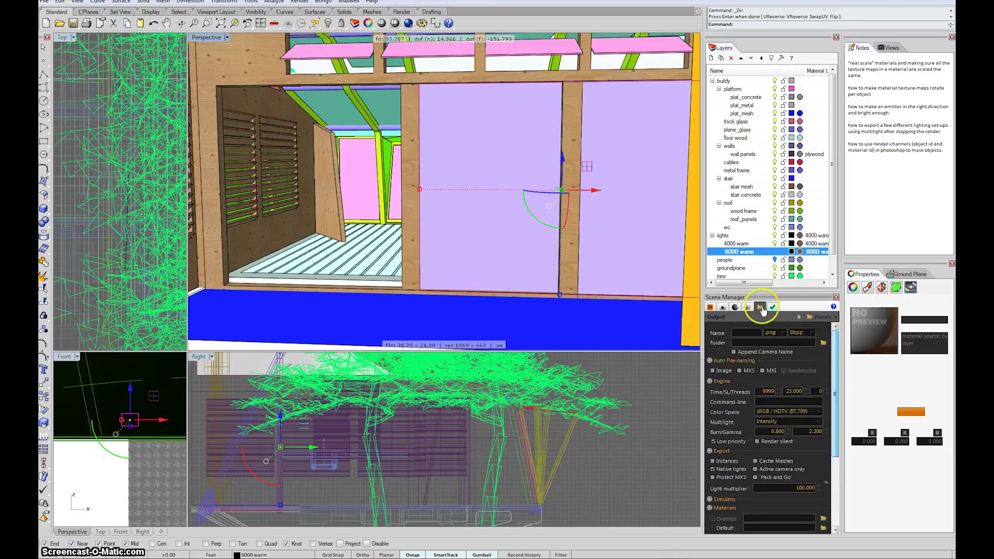
click(711, 307)
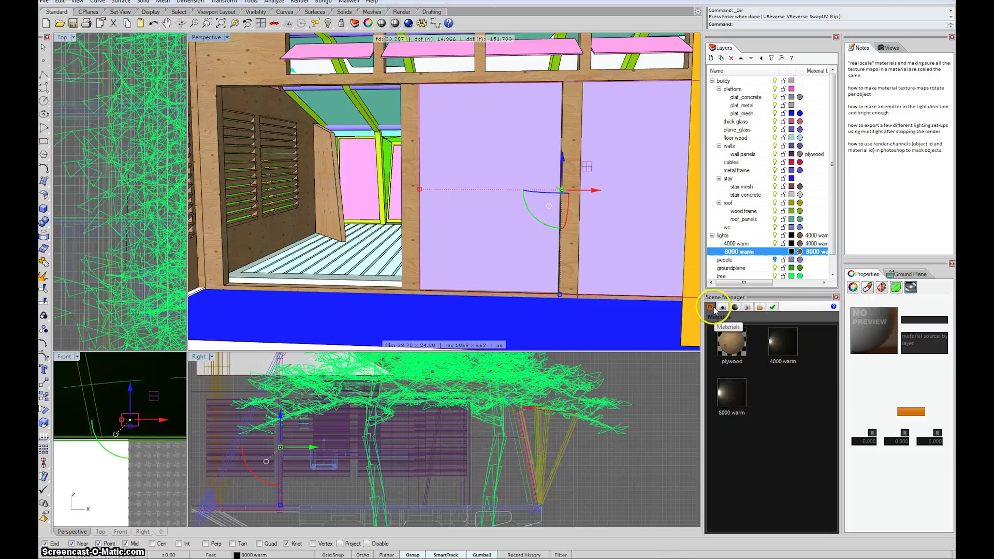
click(852, 288)
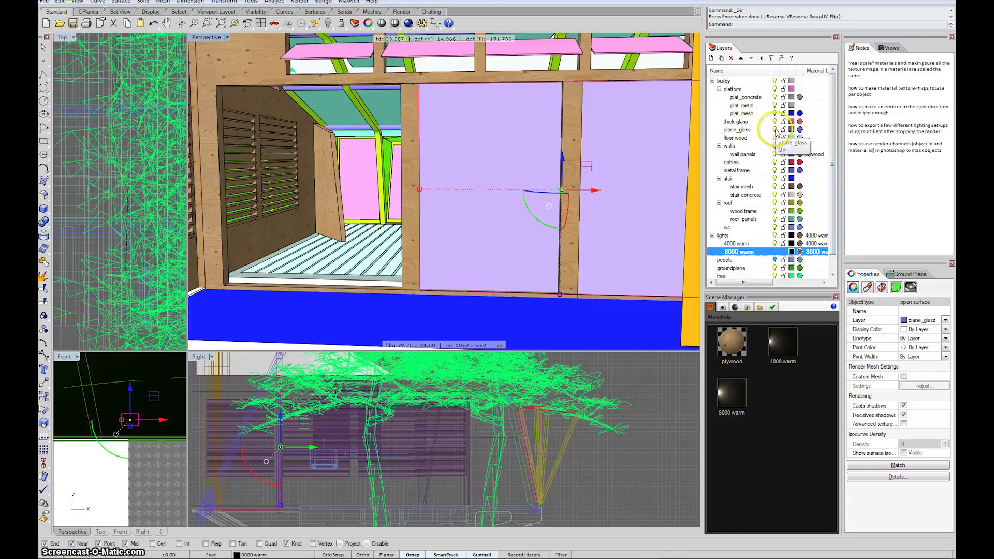
click(774, 129)
shift+right_drag(574, 170, 548, 171)
scroll(573, 176, down, 2)
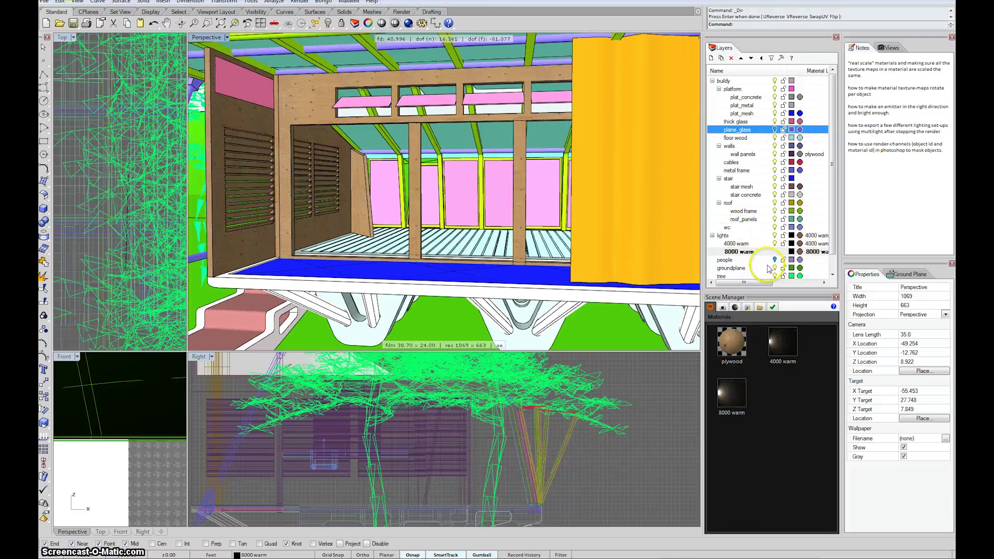
click(775, 277)
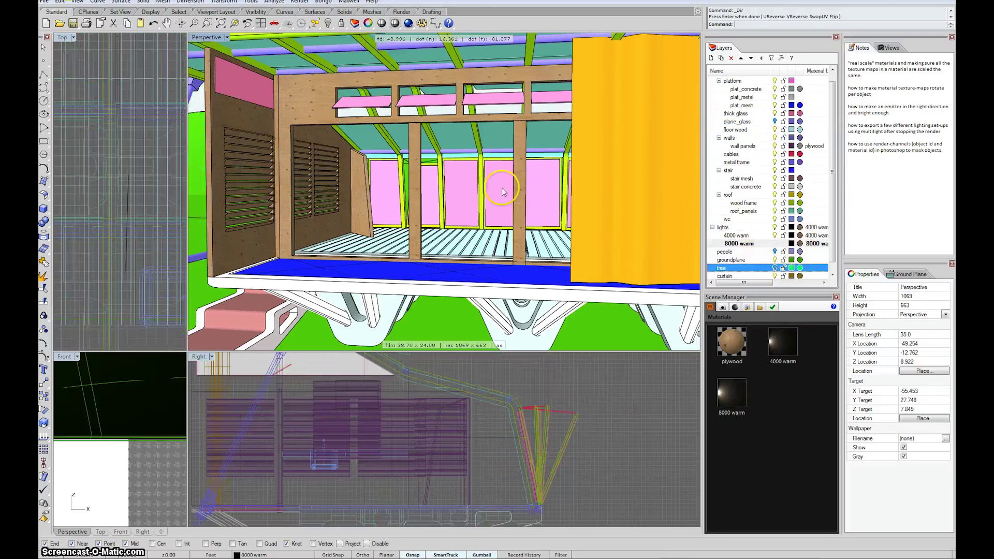
shift+right_drag(497, 169, 489, 171)
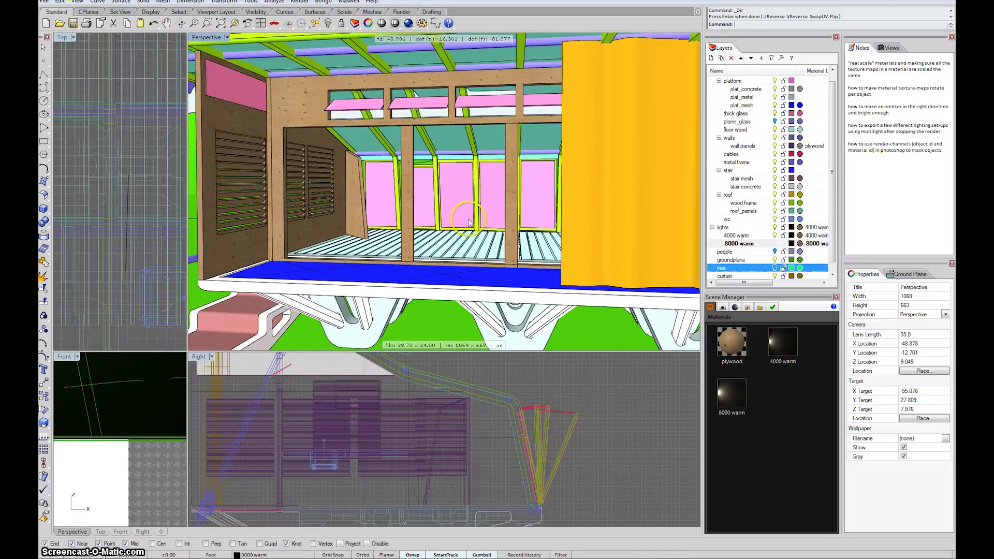
Reduce the Perspective viewport to 894 × 547 pixels and frame the open front of the house for rendering.
drag(187, 351, 270, 295)
shift+right_drag(490, 200, 496, 205)
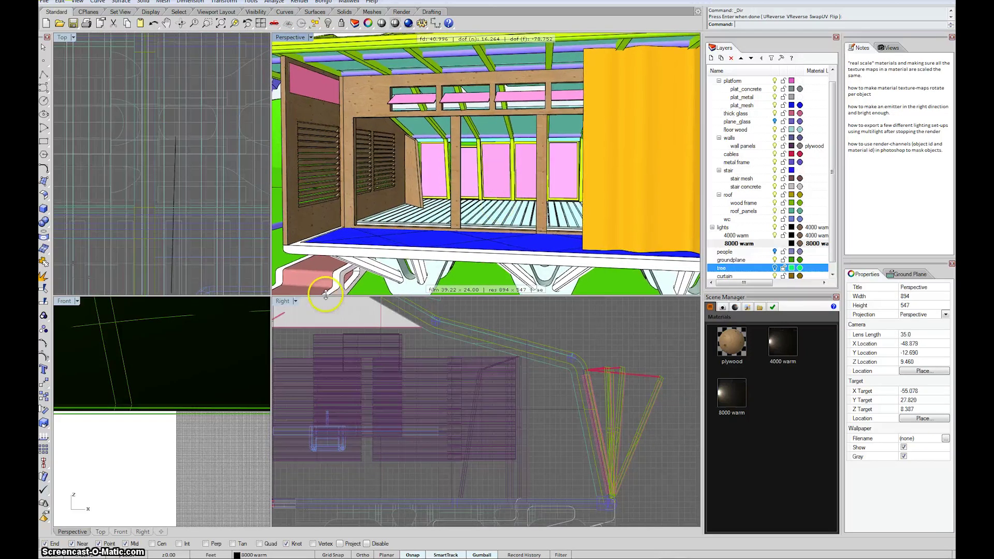
click(352, 3)
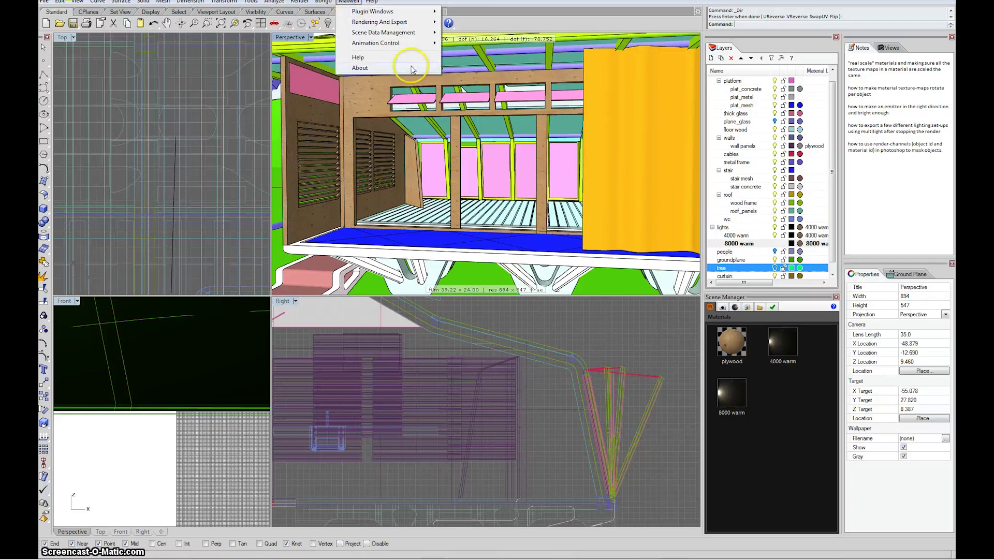
mouse_move(395, 27)
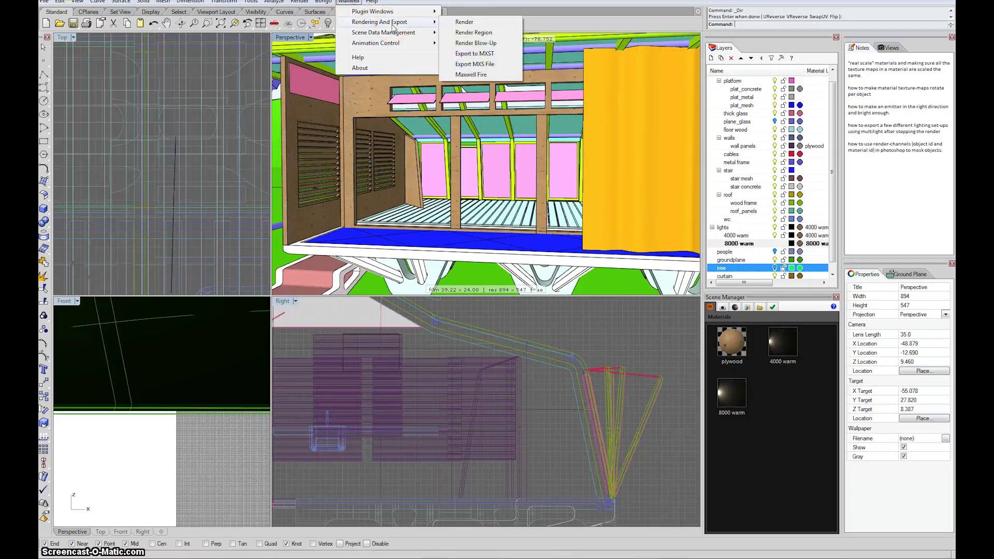
click(479, 24)
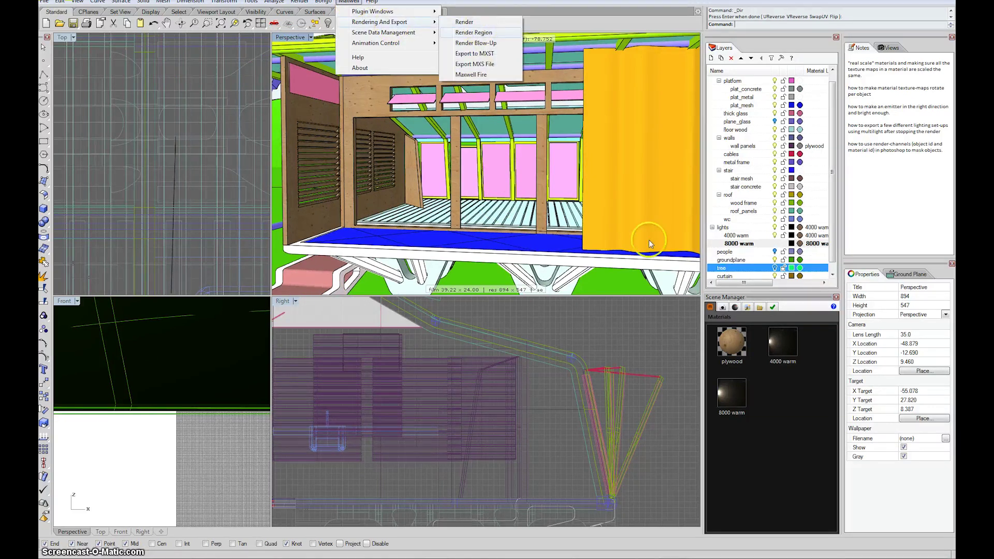
Set the scene's location time to 5:24 PM on March 21 by rotating the globe.
click(747, 308)
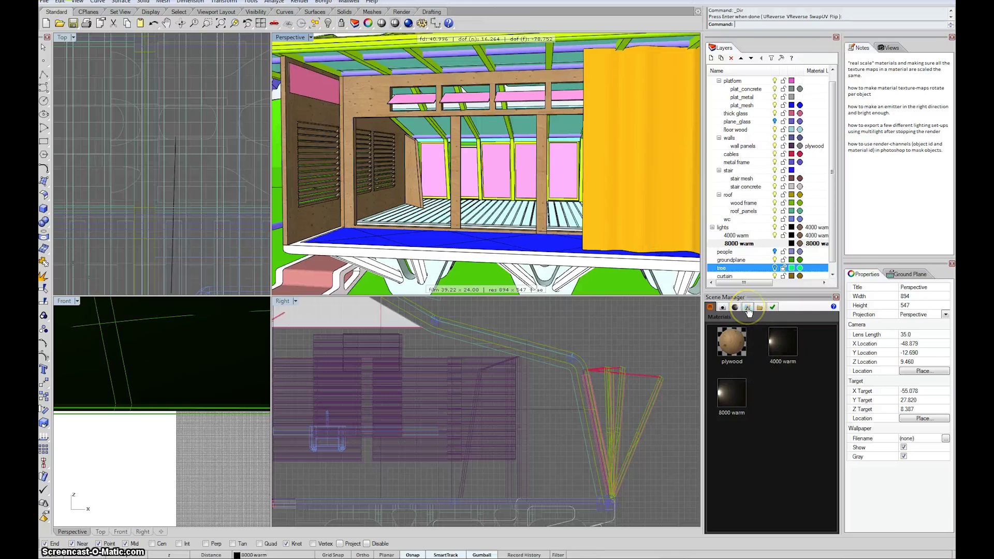
click(763, 309)
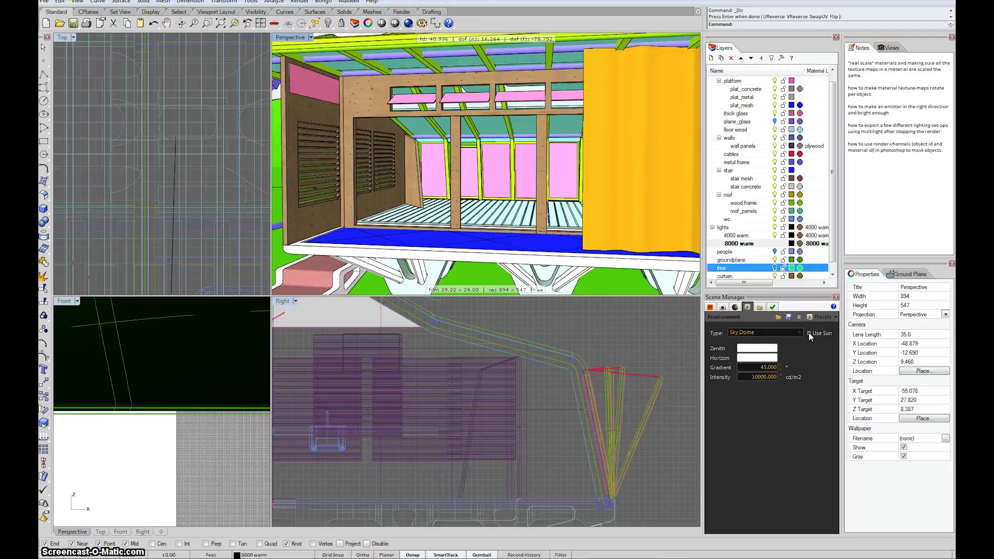
click(735, 307)
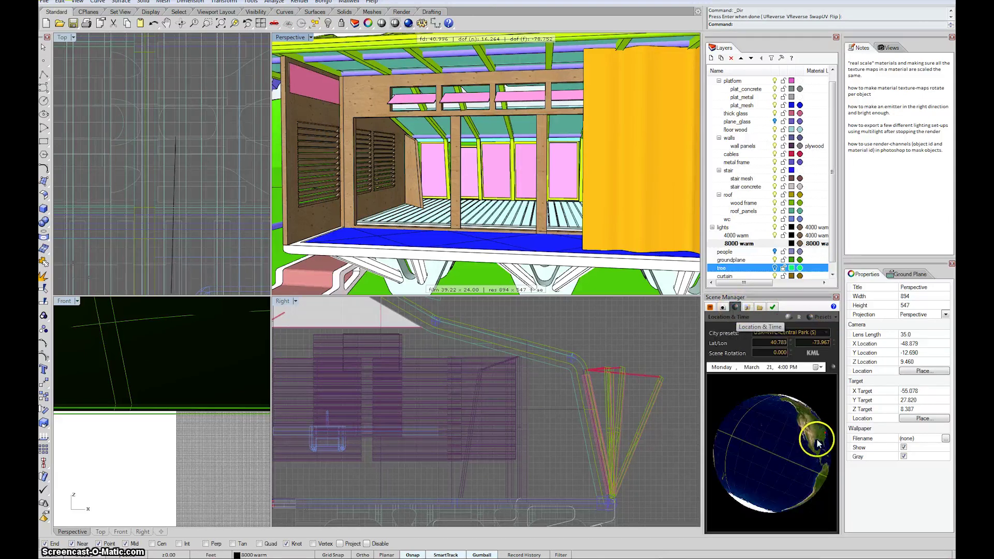
drag(785, 392, 735, 326)
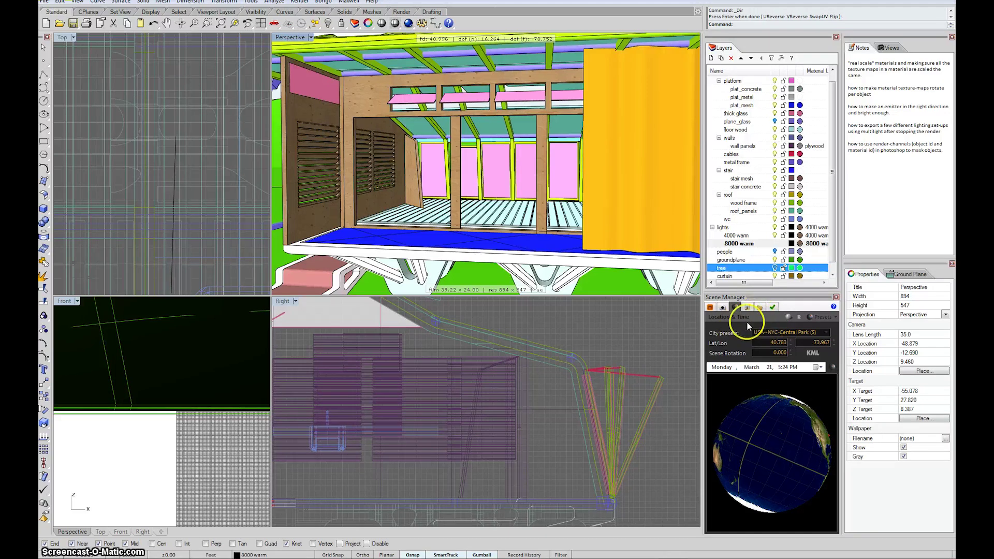
Change the environment type from Sky Dome to Physical Sky.
click(747, 307)
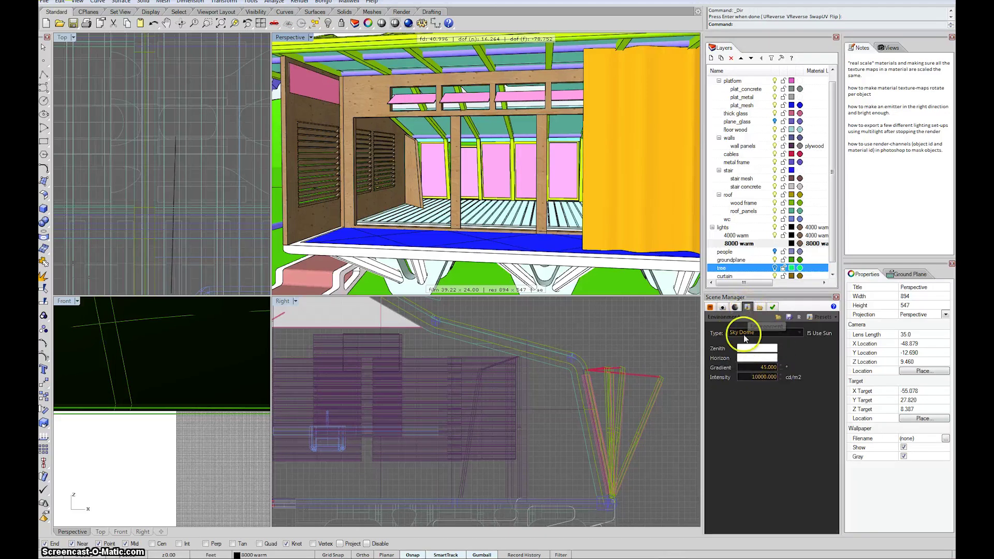
click(781, 331)
click(781, 345)
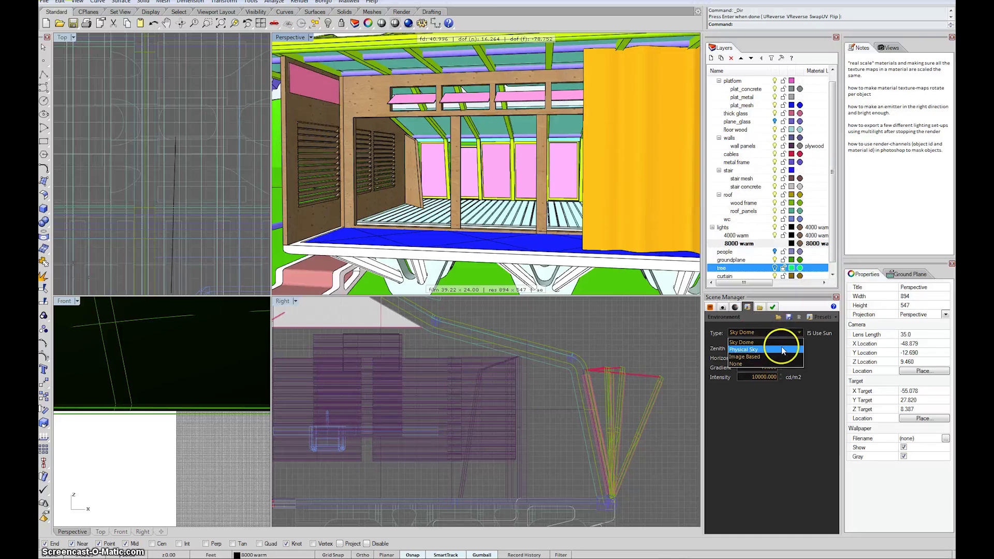
Enable automatic file naming for the output image and append the camera name.
click(759, 308)
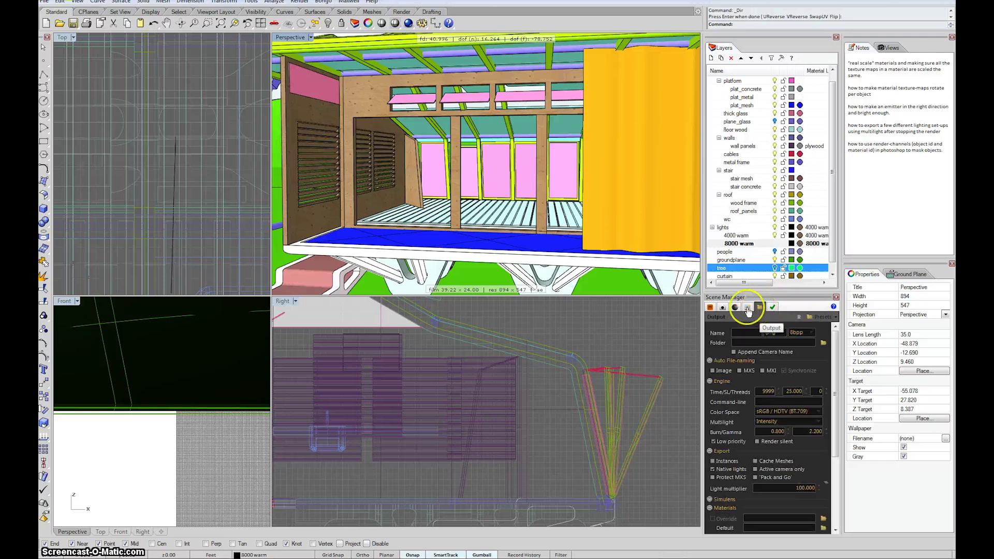
click(719, 371)
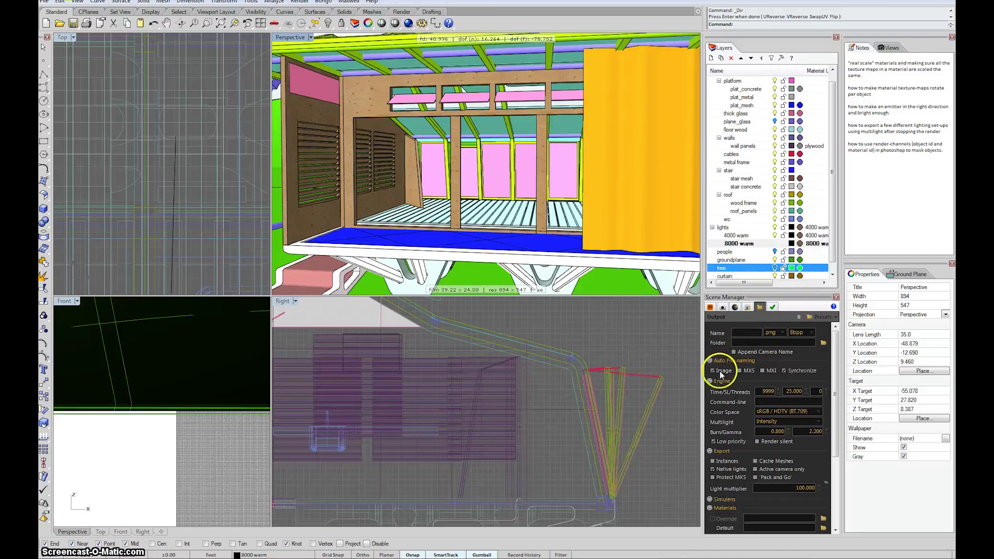
click(747, 352)
Start a Maxwell render of the Perspective view.
click(343, 4)
mouse_move(352, 14)
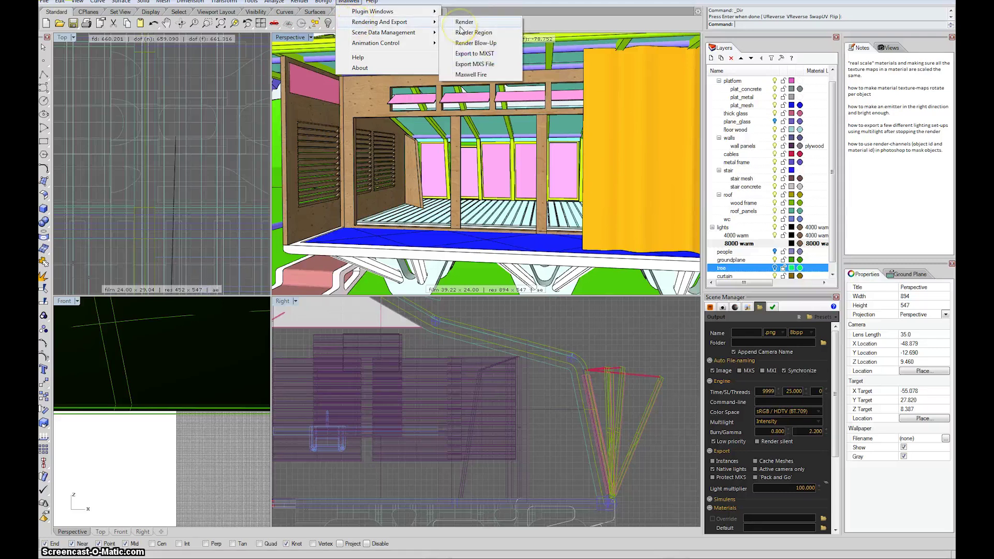
click(460, 26)
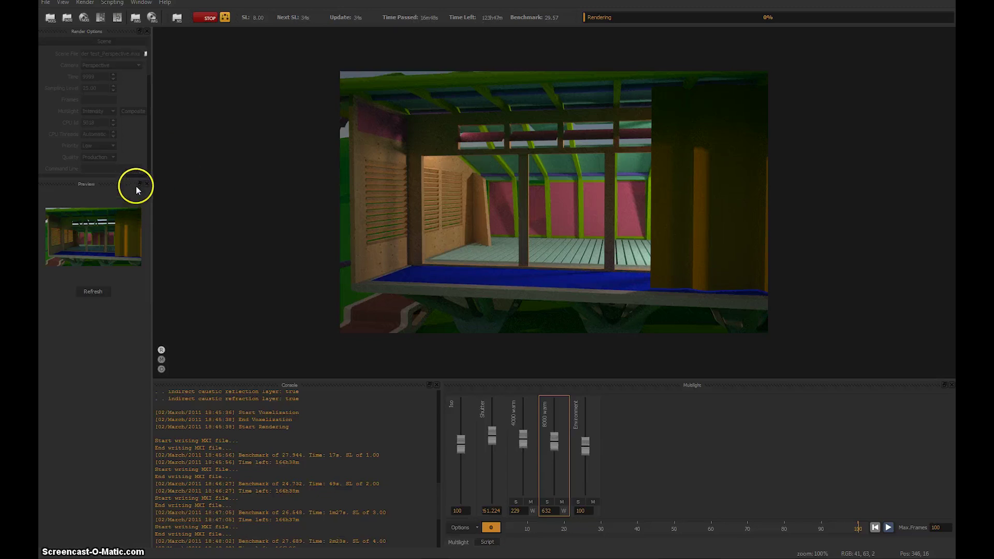
Stop the render in Maxwell Render and switch the display from the object ID channel back to the rendered image.
drag(135, 178, 131, 323)
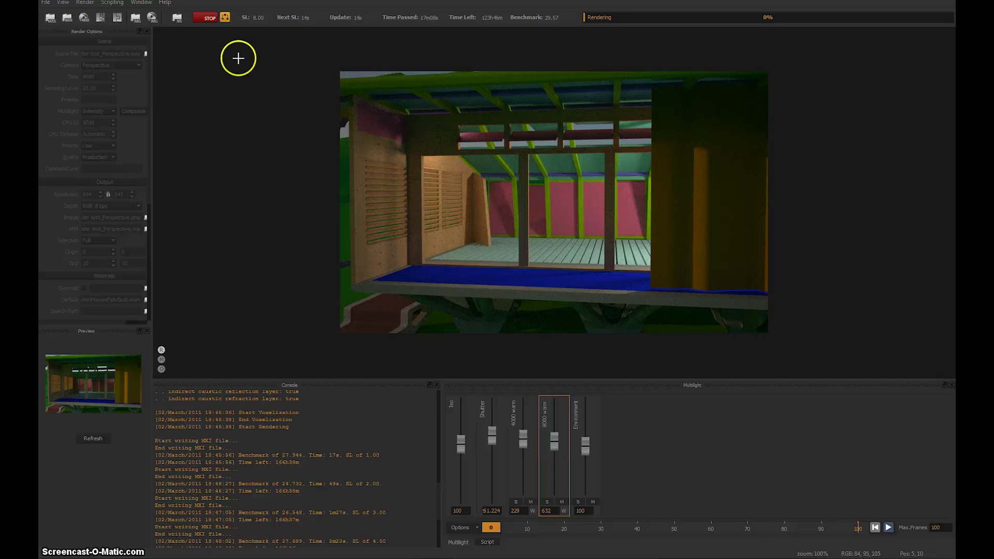
click(207, 19)
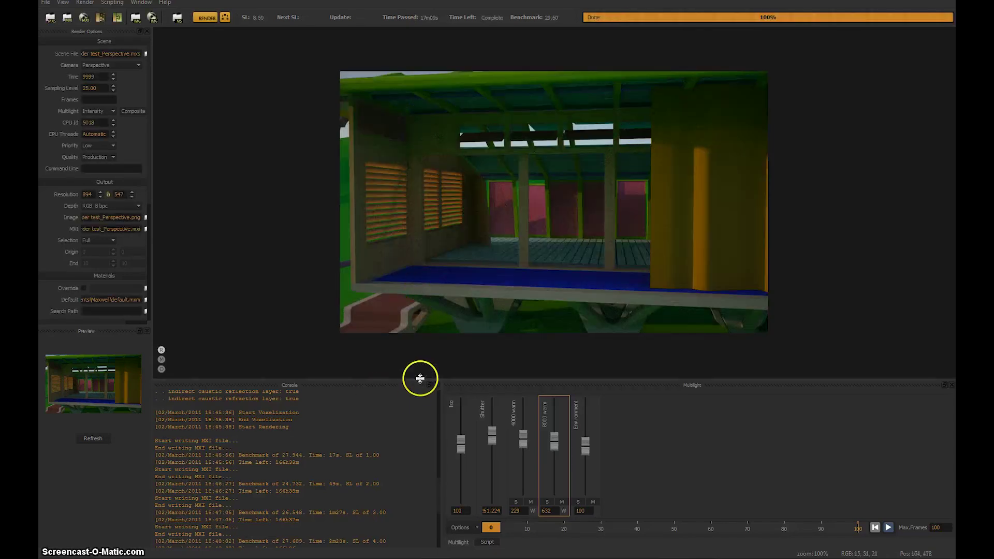
drag(419, 379, 430, 350)
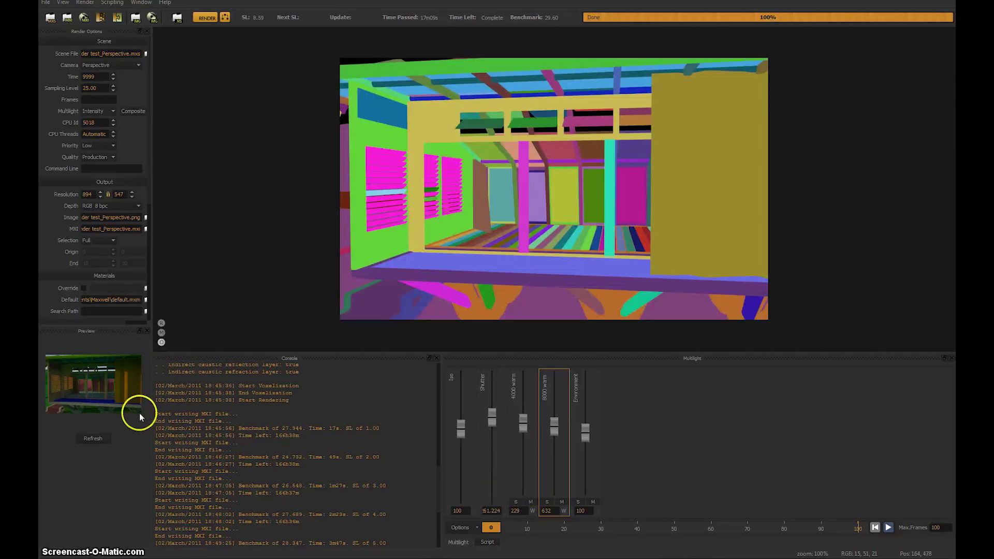
click(161, 322)
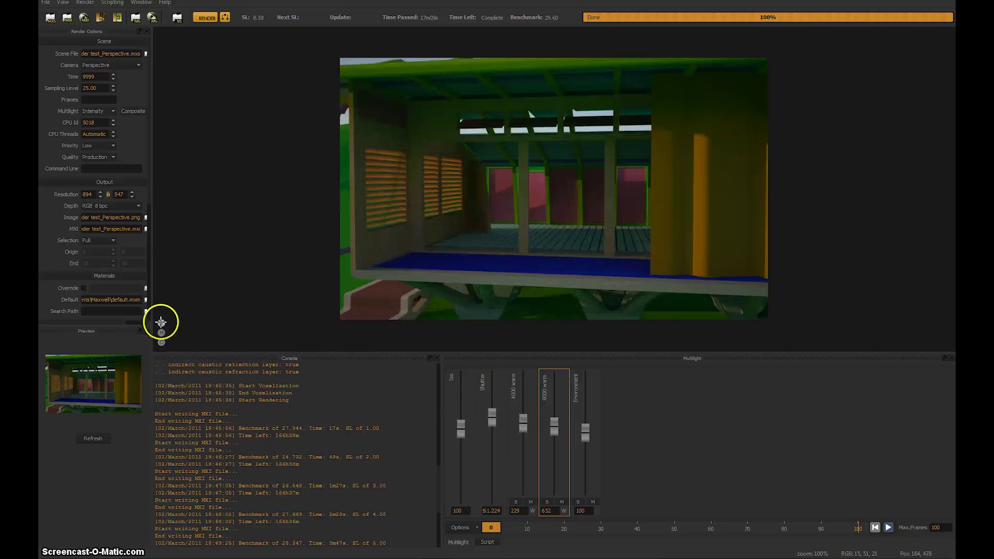
Solo both emitters in Multilight and set 4000 warm to about 1982 W and 8000 warm to about 1217 W.
click(516, 502)
drag(523, 414, 526, 374)
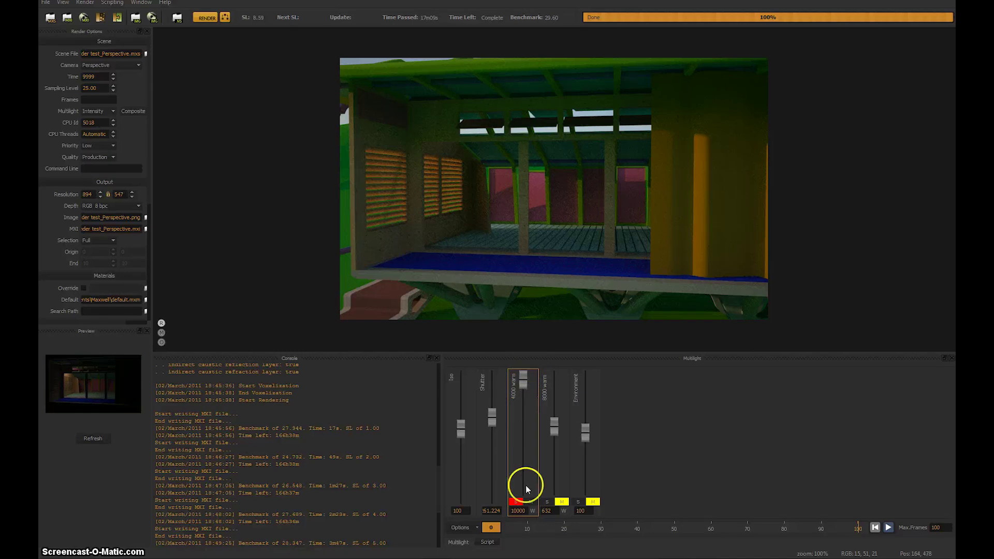
click(547, 501)
mouse_move(552, 437)
mouse_down()
mouse_move(554, 359)
mouse_move(552, 421)
mouse_up()
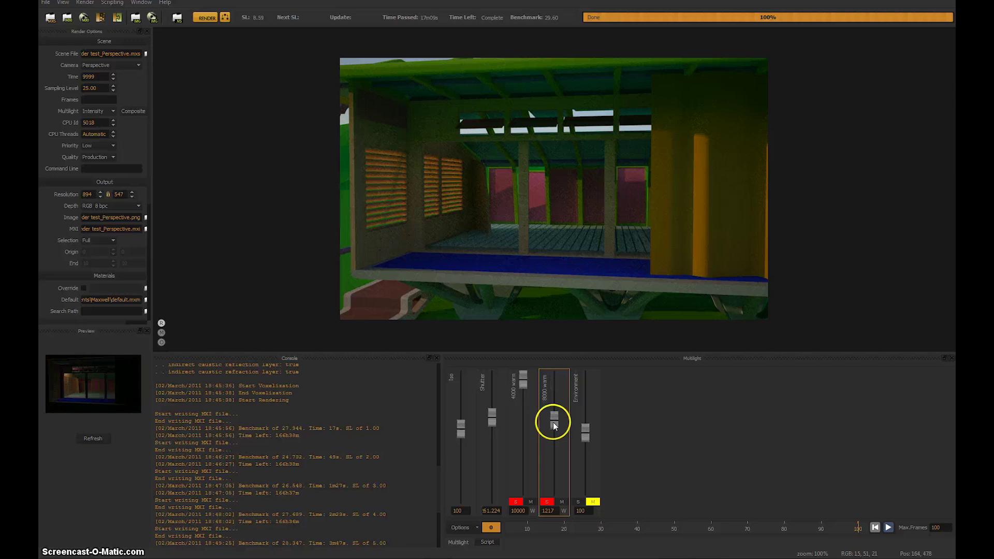
click(524, 397)
Solo the Environment light as well and raise its Multilight intensity to about 219.
click(579, 502)
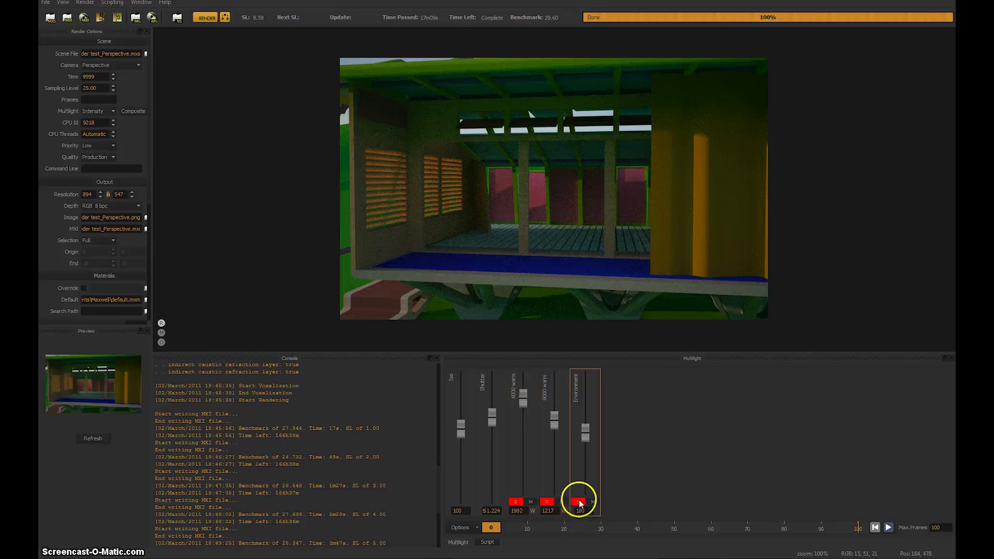
click(586, 430)
drag(587, 372, 586, 420)
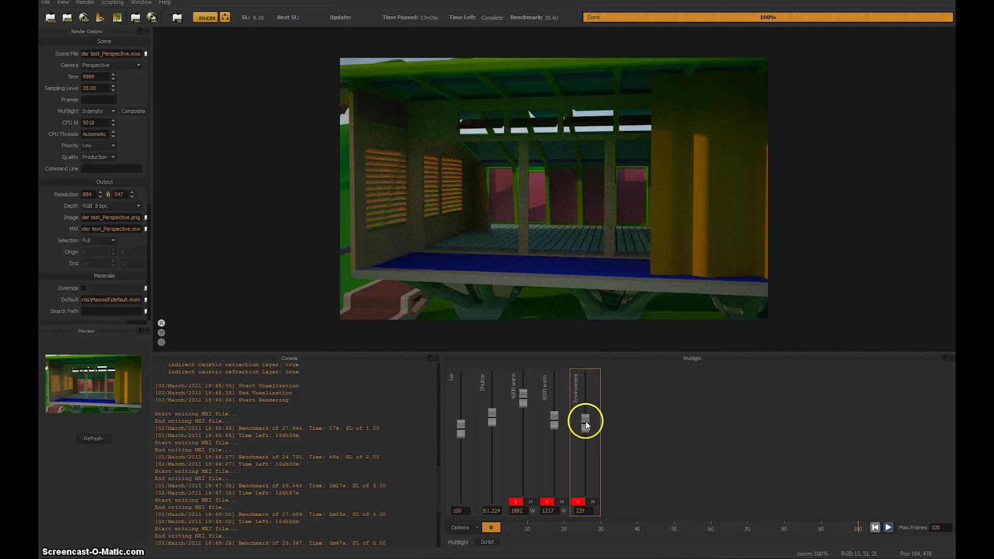
Rebalance Multilight with 4000 warm at about 4545 W, 8000 warm at about 30338 W and Environment at about 8.
click(510, 98)
drag(551, 417, 523, 392)
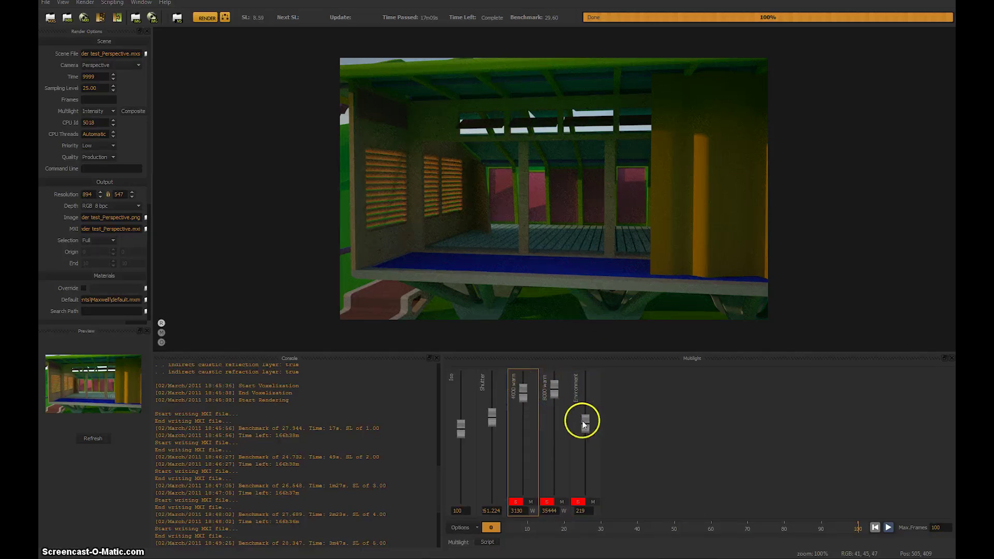
drag(585, 421, 585, 462)
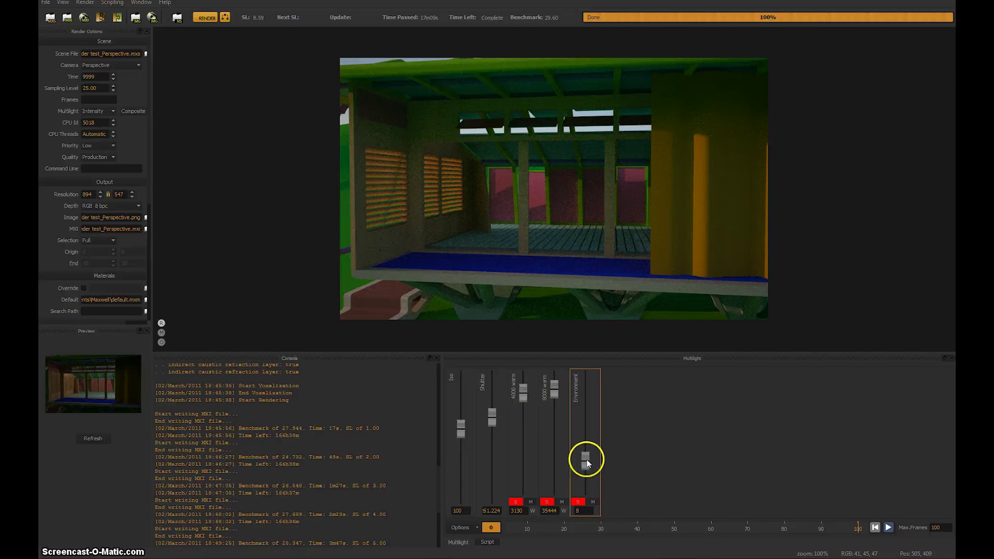
mouse_move(525, 392)
mouse_down()
mouse_move(557, 401)
mouse_move(554, 390)
mouse_move(523, 394)
mouse_up()
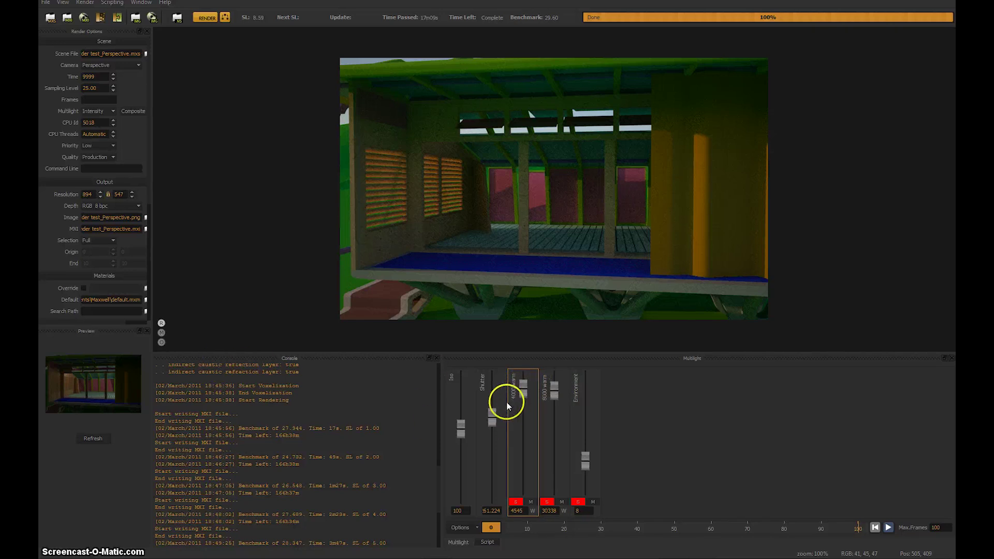
Set the shutter to about 117 and refresh the rendered image with the adjusted lighting.
drag(492, 420, 495, 433)
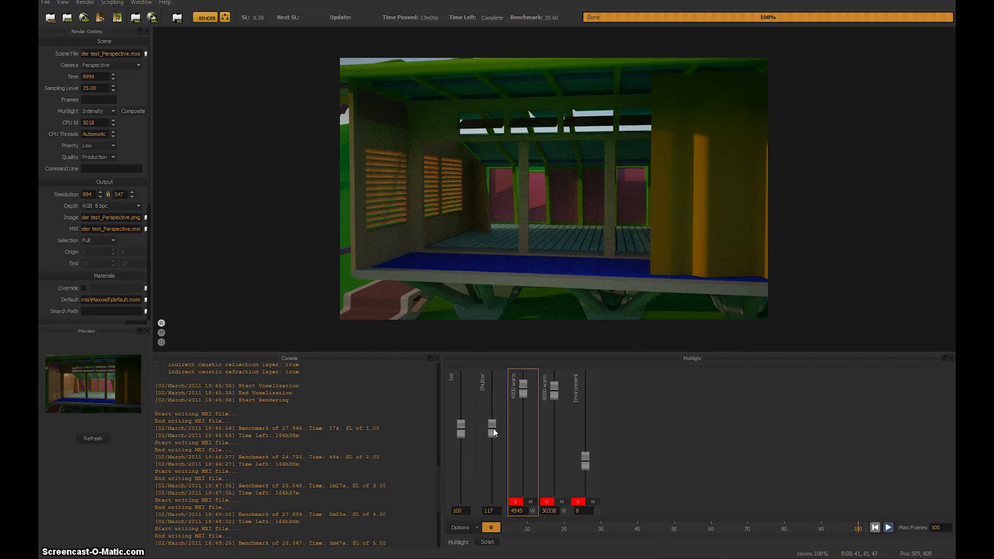
click(92, 438)
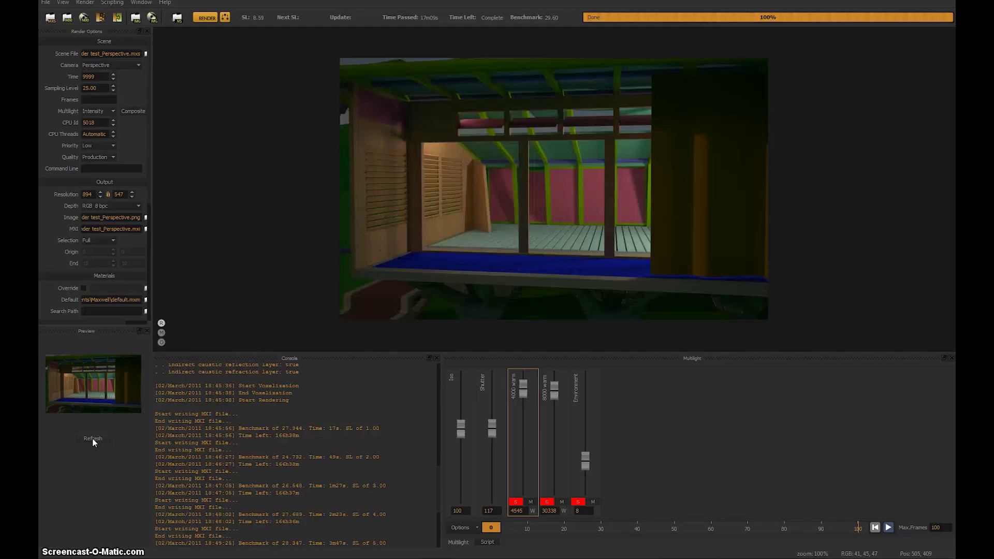
mouse_move(240, 202)
mouse_down()
mouse_move(450, 222)
mouse_move(445, 215)
mouse_up()
Save the relit render as an image file.
click(44, 3)
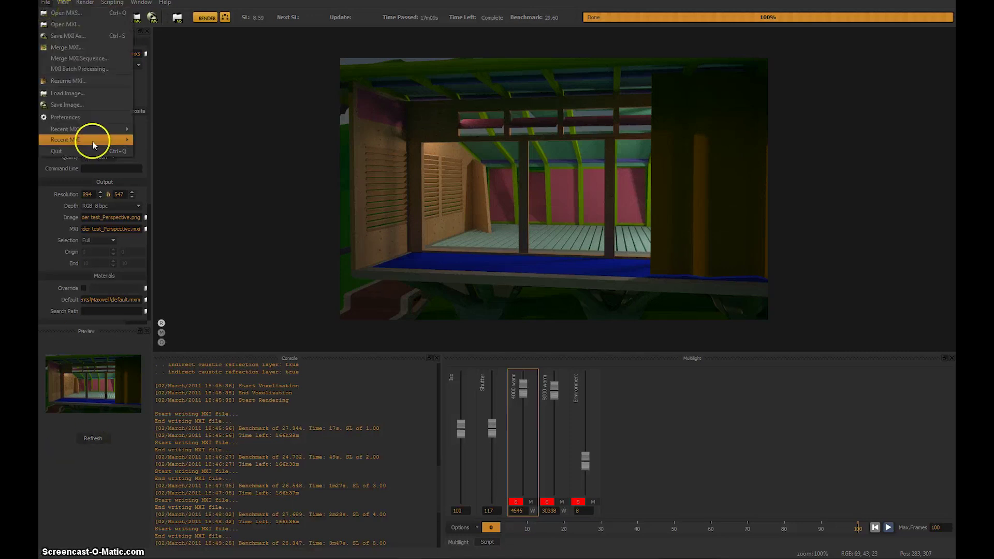
click(98, 106)
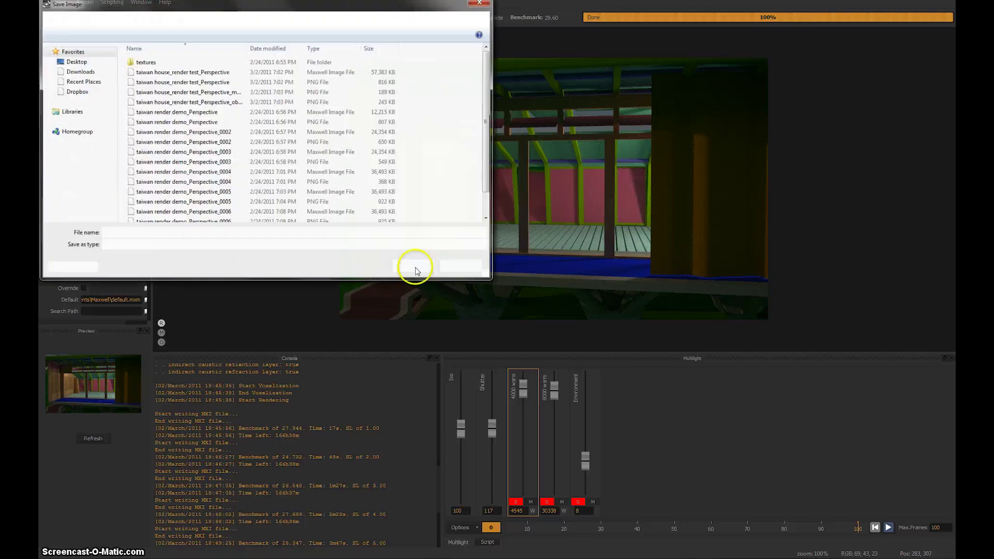